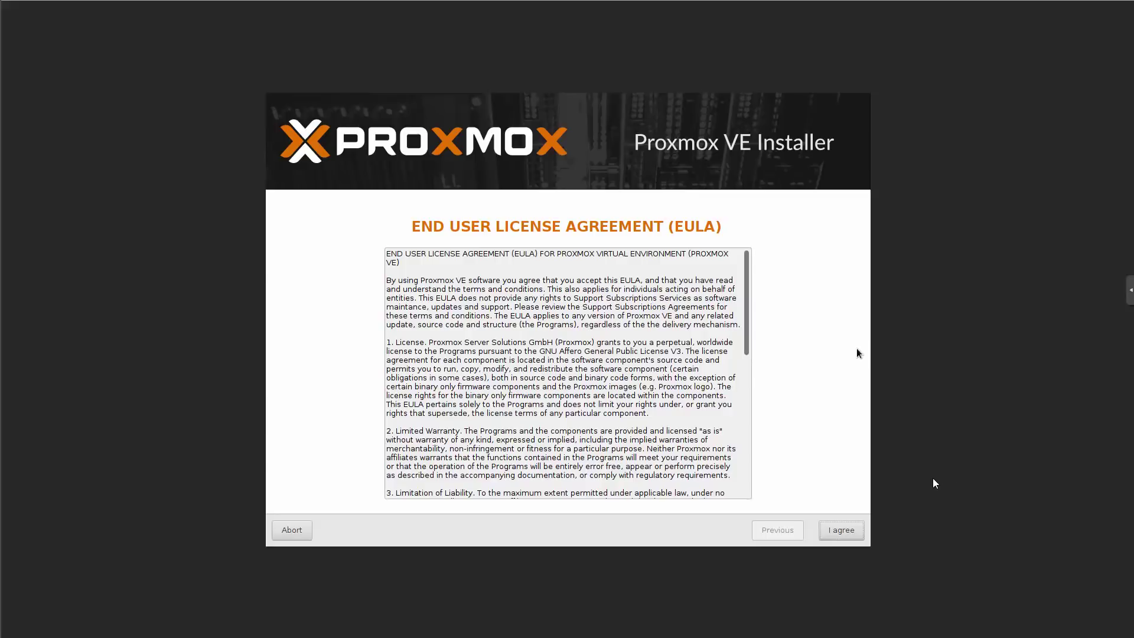
- Accept the license and the /dev/sda, location, password and network settings up to the summary
{"action": "left_click", "coordinate": [842, 535]}
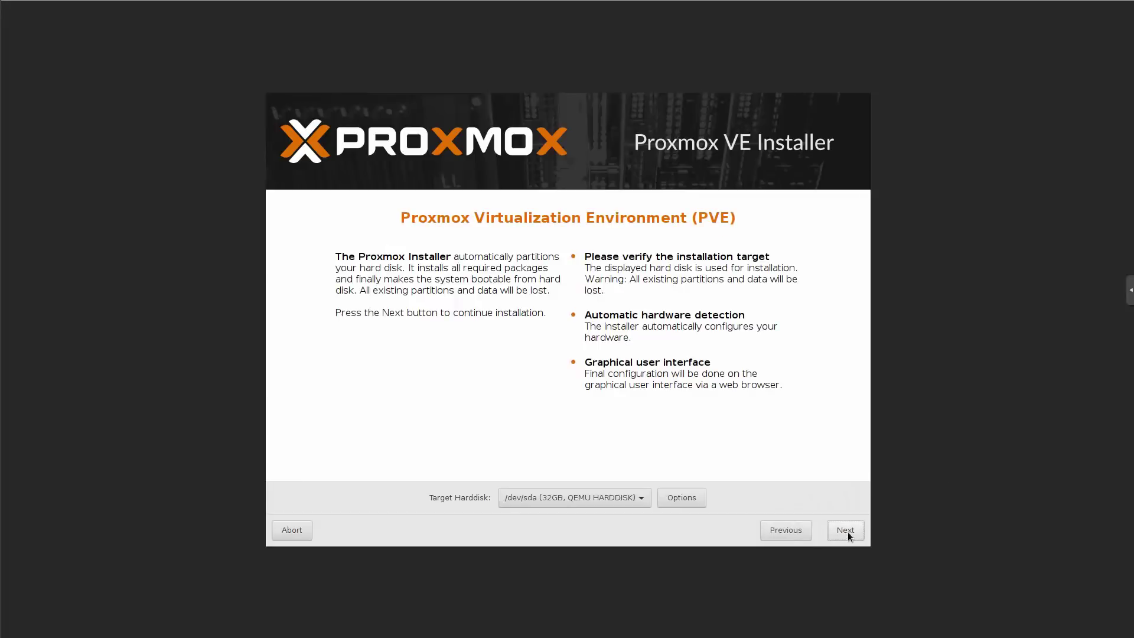
{"action": "left_click", "coordinate": [848, 532]}
{"action": "left_click", "coordinate": [849, 532]}
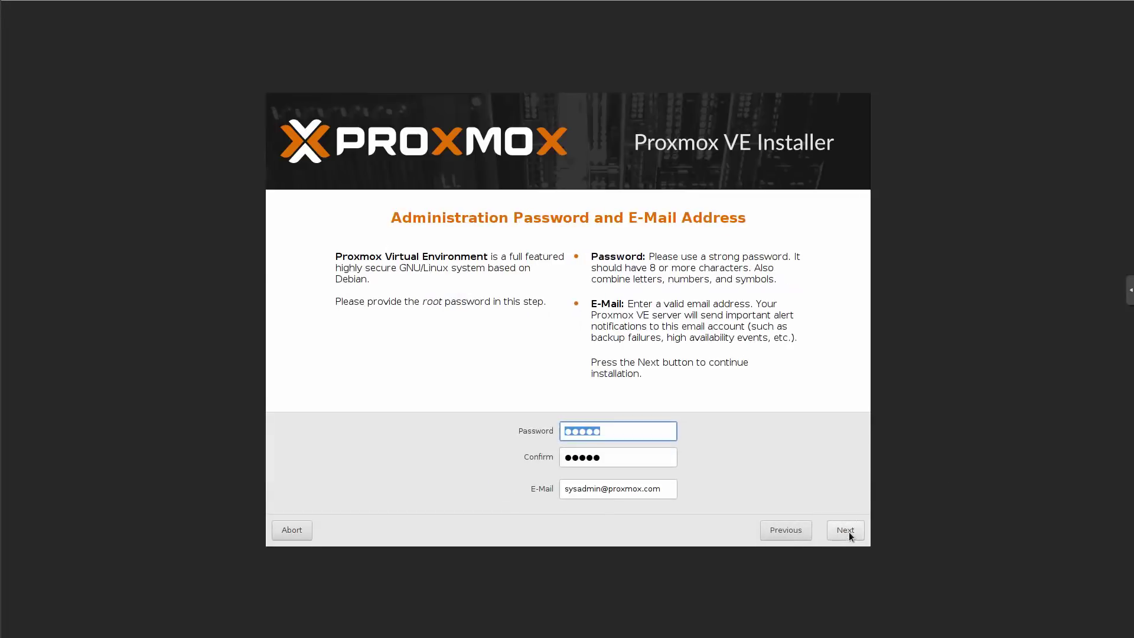
{"action": "left_click", "coordinate": [848, 532]}
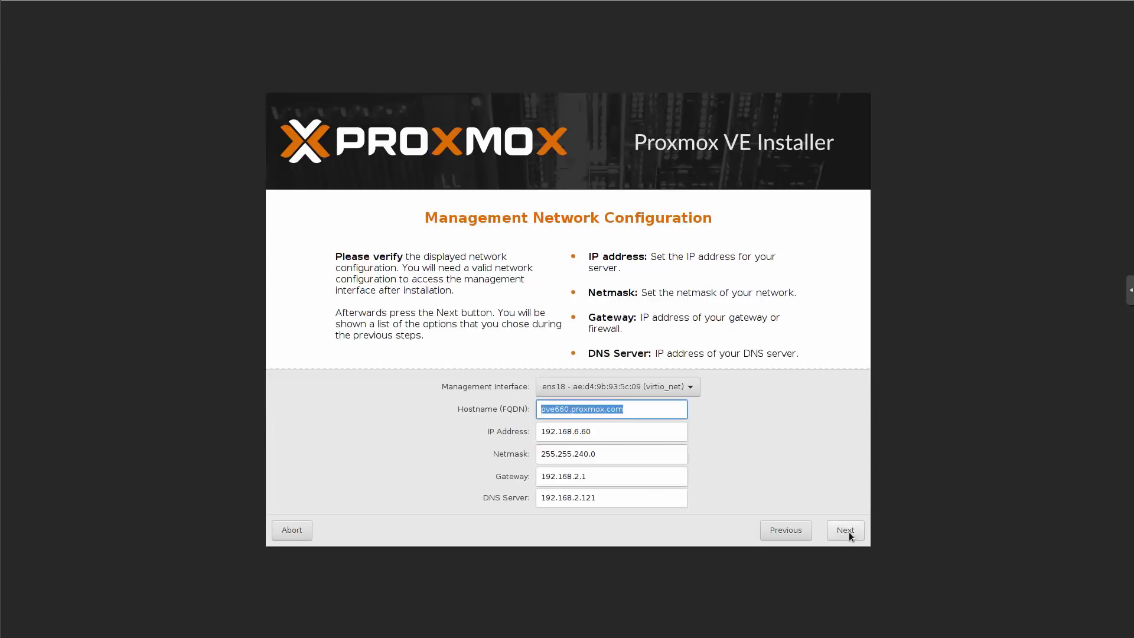
{"action": "left_click", "coordinate": [848, 532]}
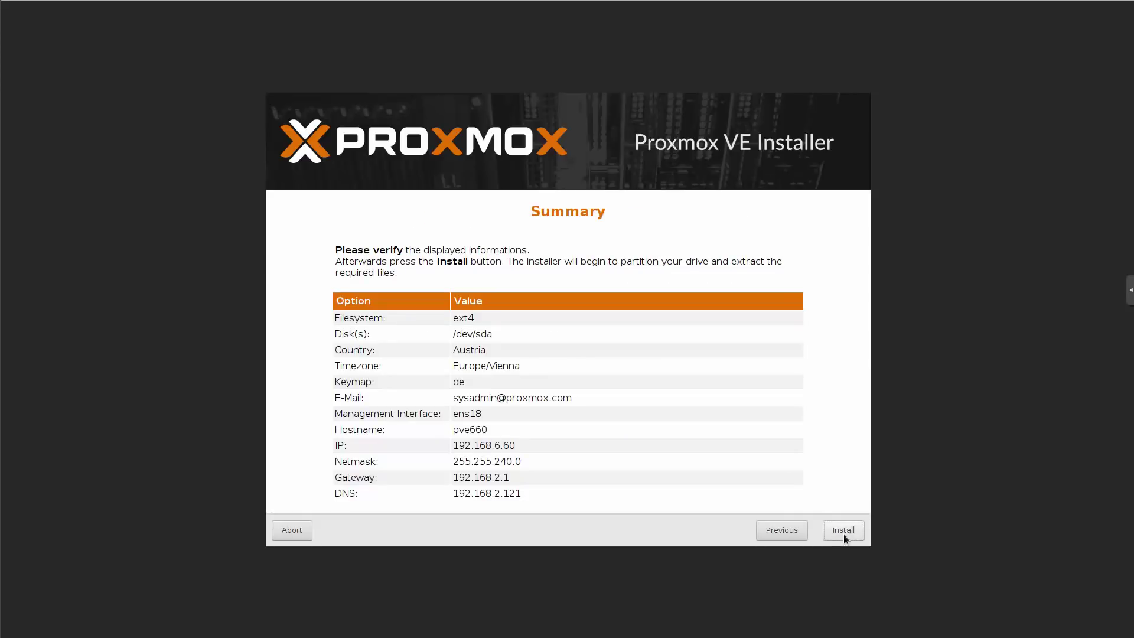
- Recheck the network, password and location pages, then install with hostname pve660 and IP 192.168.6.60
{"action": "left_click", "coordinate": [785, 531]}
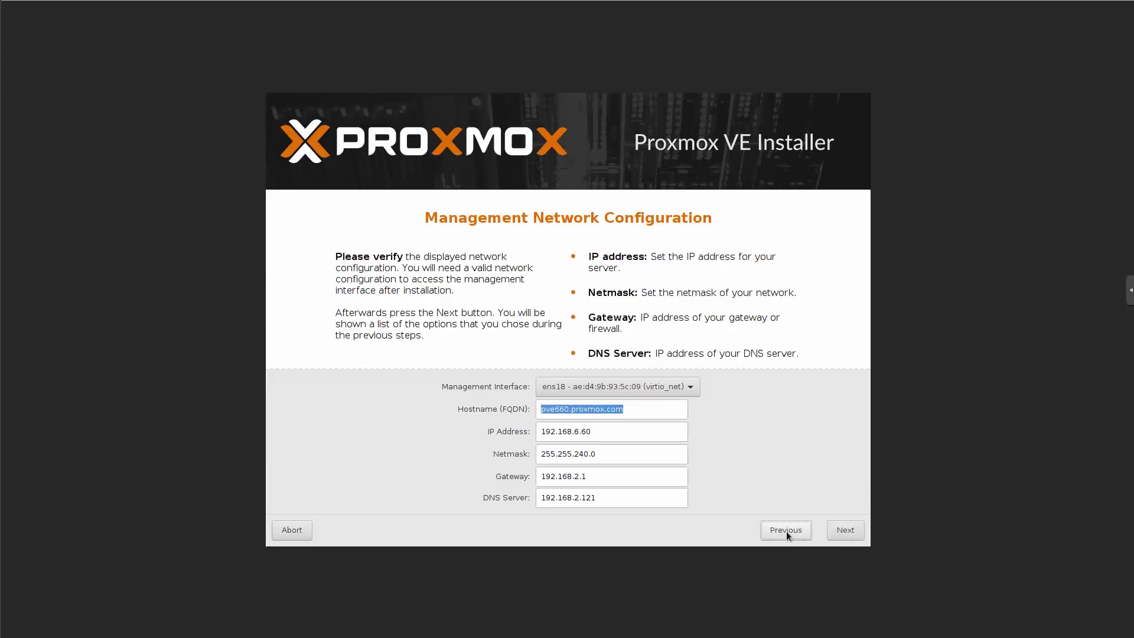
{"action": "left_click", "coordinate": [786, 531]}
{"action": "left_click", "coordinate": [786, 530]}
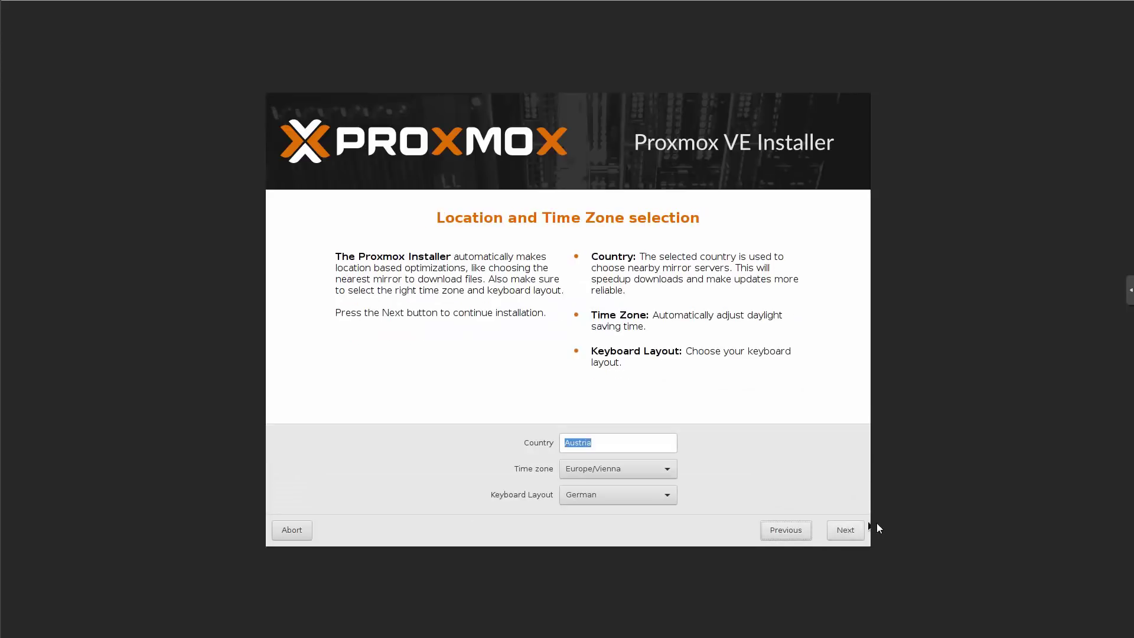
{"action": "left_click", "coordinate": [847, 532]}
{"action": "left_click", "coordinate": [850, 531]}
{"action": "left_click", "coordinate": [853, 532]}
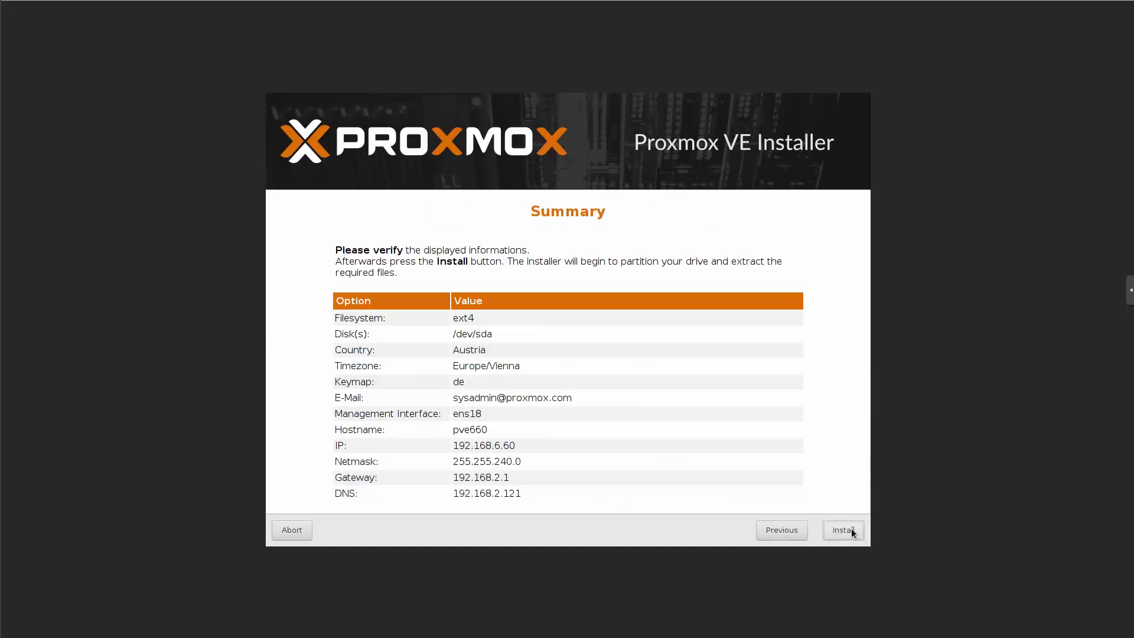
{"action": "left_click", "coordinate": [850, 532]}
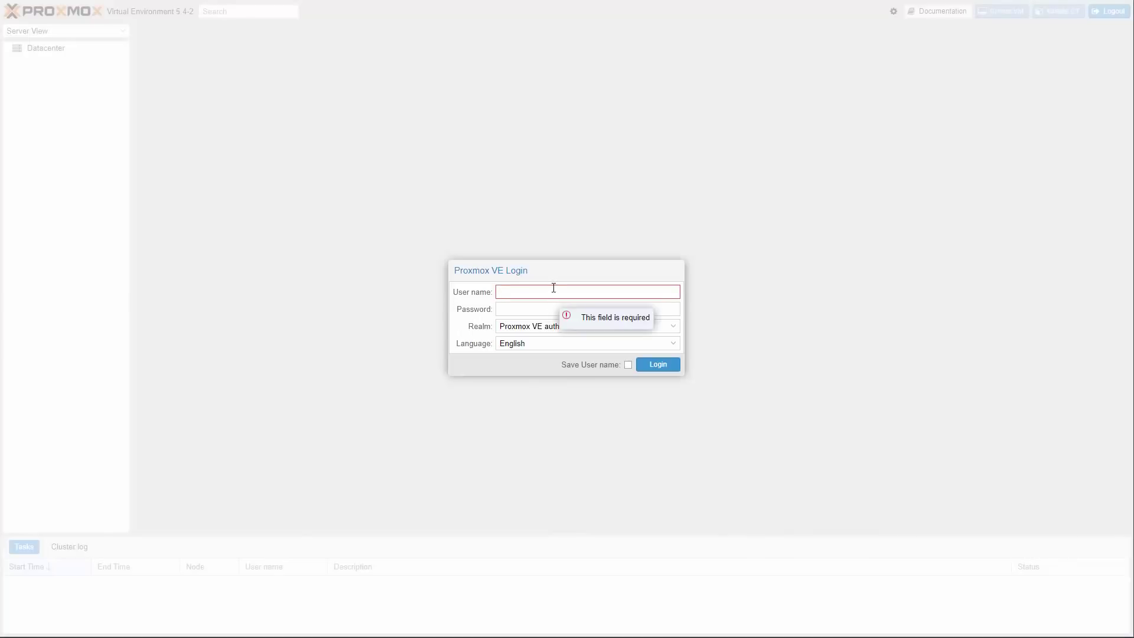
- Log in to the Proxmox VE web interface with the user's name and password
{"action": "type", "text": "emo"}
{"action": "key", "text": "Tab"}
{"action": "type", "text": "d"}
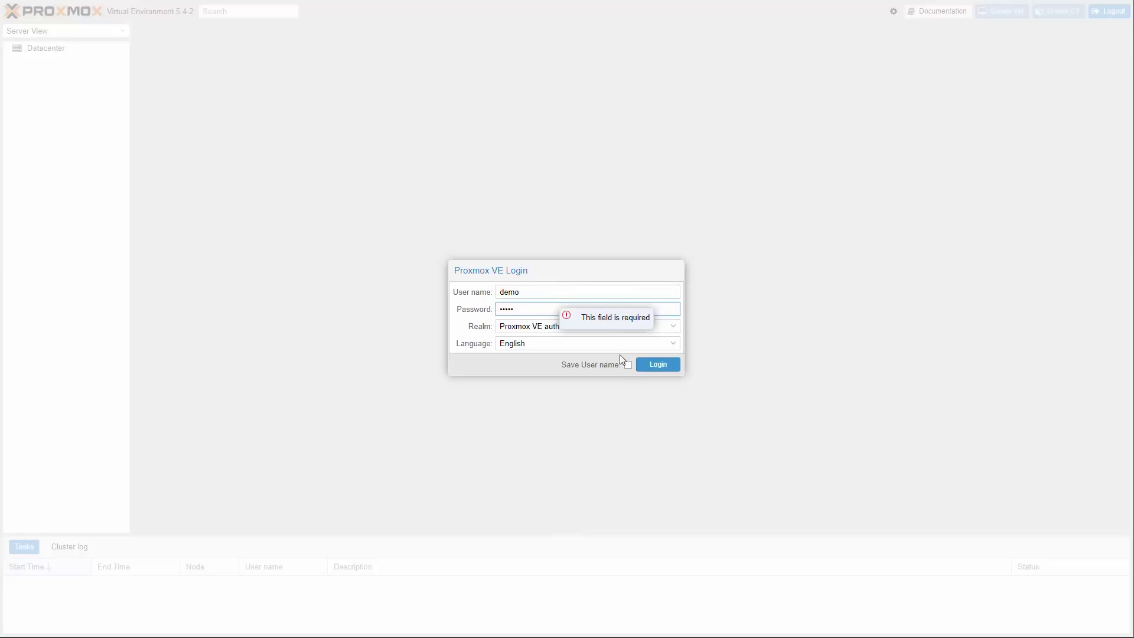
{"action": "left_click", "coordinate": [653, 366]}
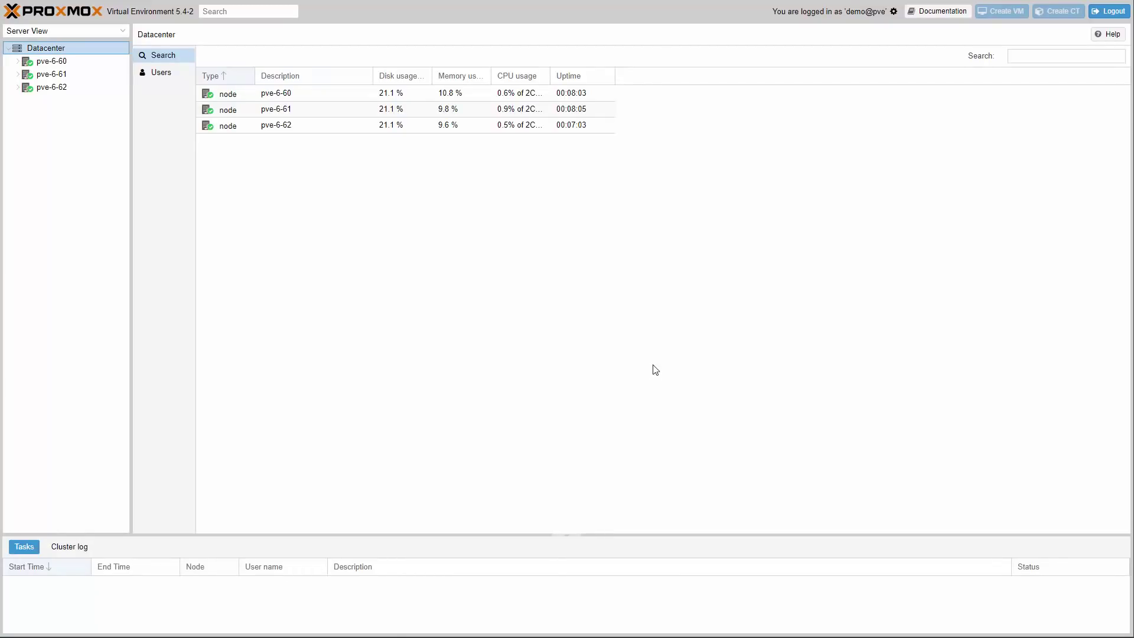
- Open two-factor authentication setup for the only user under Datacenter > Users
{"action": "left_click", "coordinate": [165, 76]}
{"action": "left_click", "coordinate": [221, 97]}
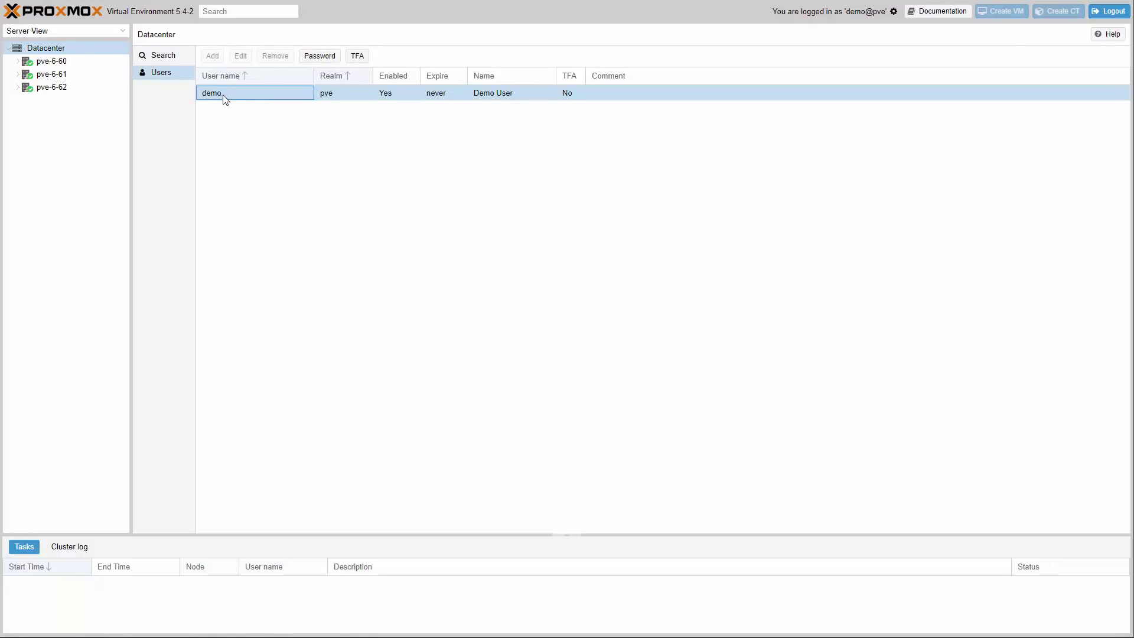
{"action": "left_click", "coordinate": [360, 58]}
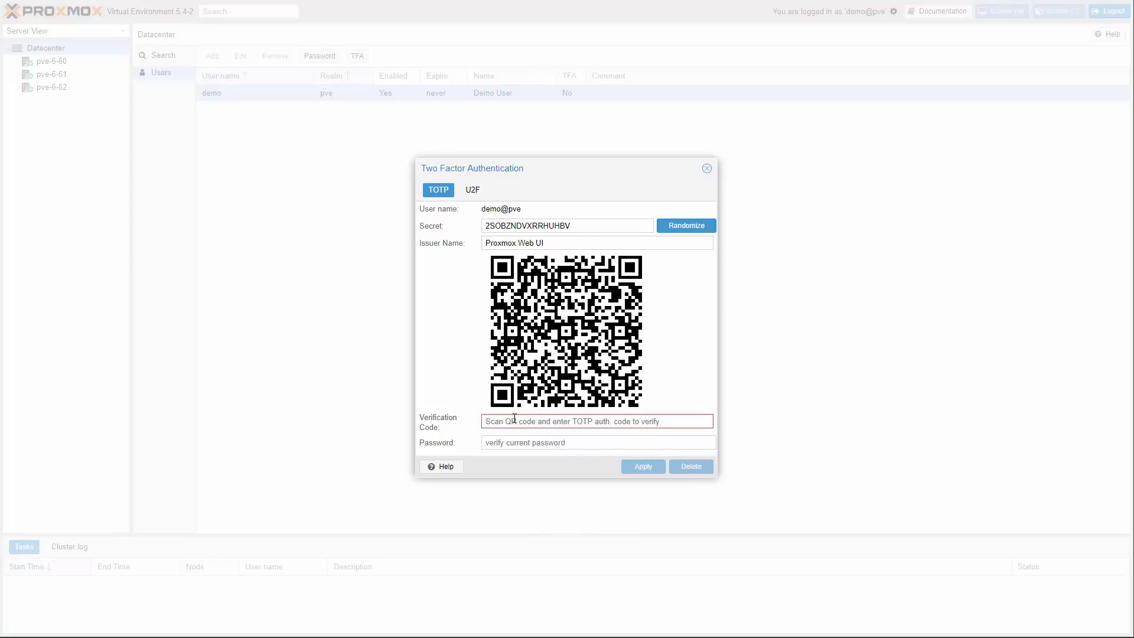
- Enable TOTP for the user by entering a verification code and the current password
{"action": "left_click", "coordinate": [507, 446]}
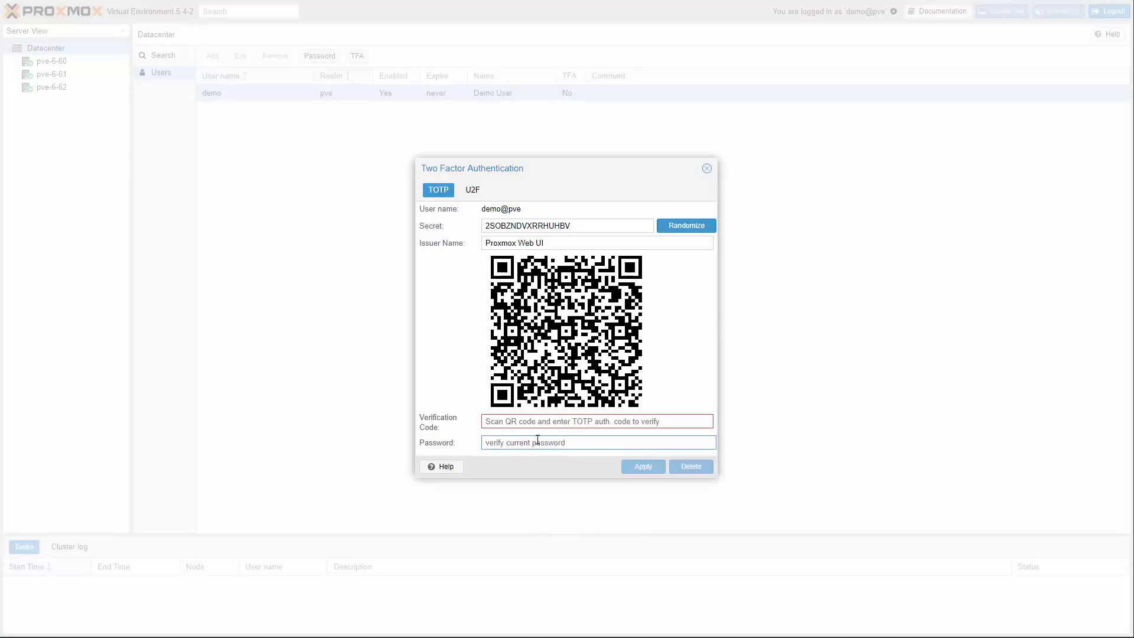
{"action": "left_click", "coordinate": [545, 422]}
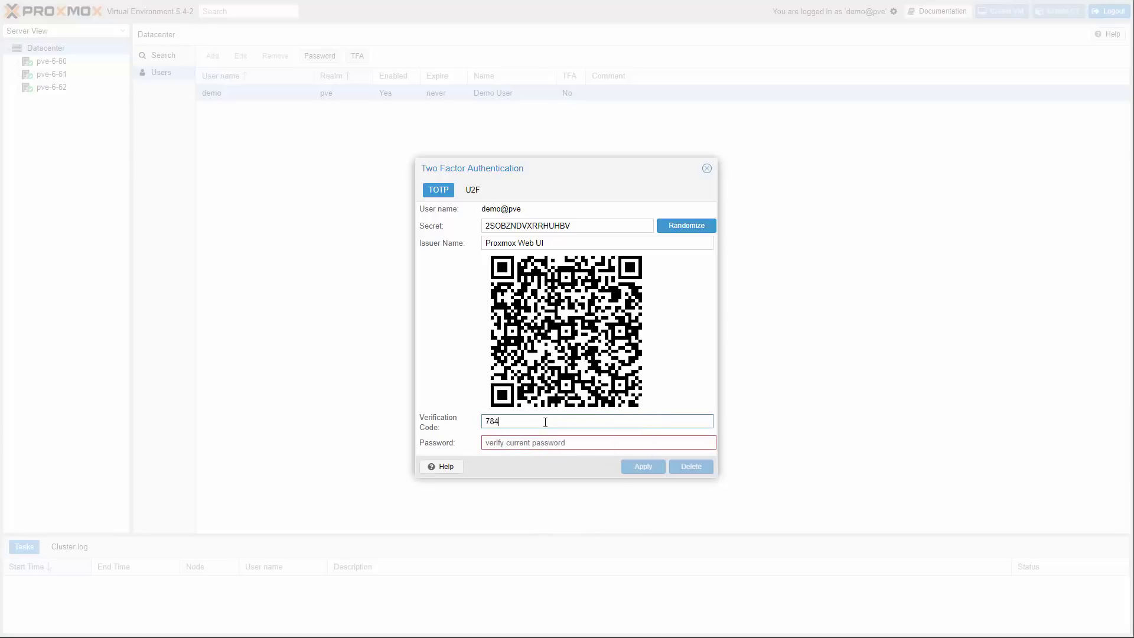
{"action": "left_click", "coordinate": [529, 444]}
{"action": "type", "text": "•••••"}
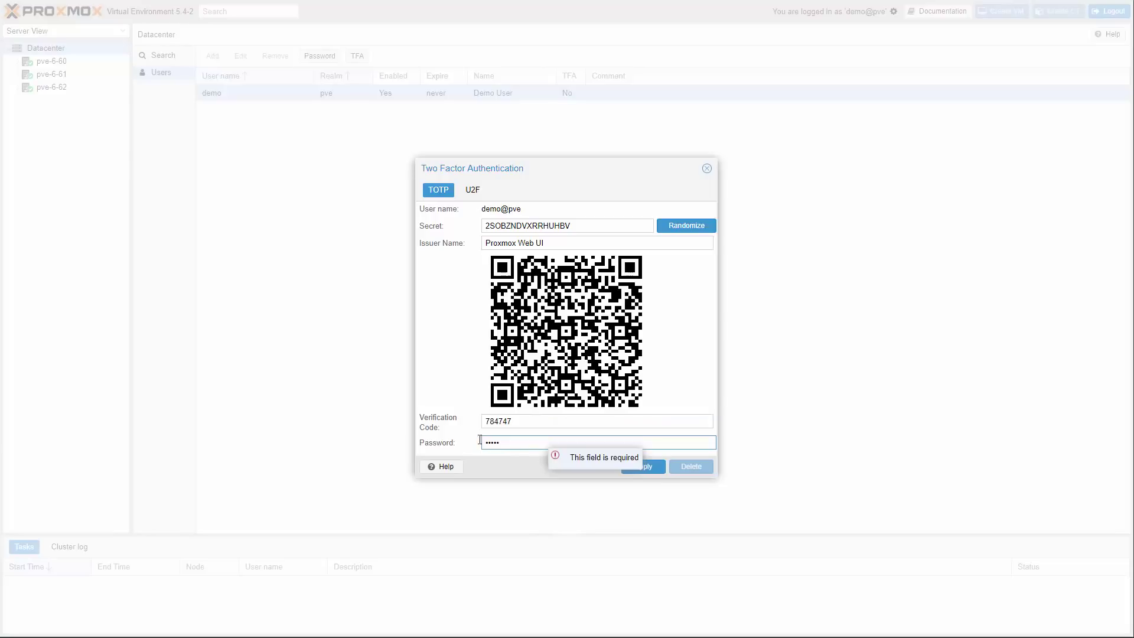
{"action": "left_click", "coordinate": [650, 473]}
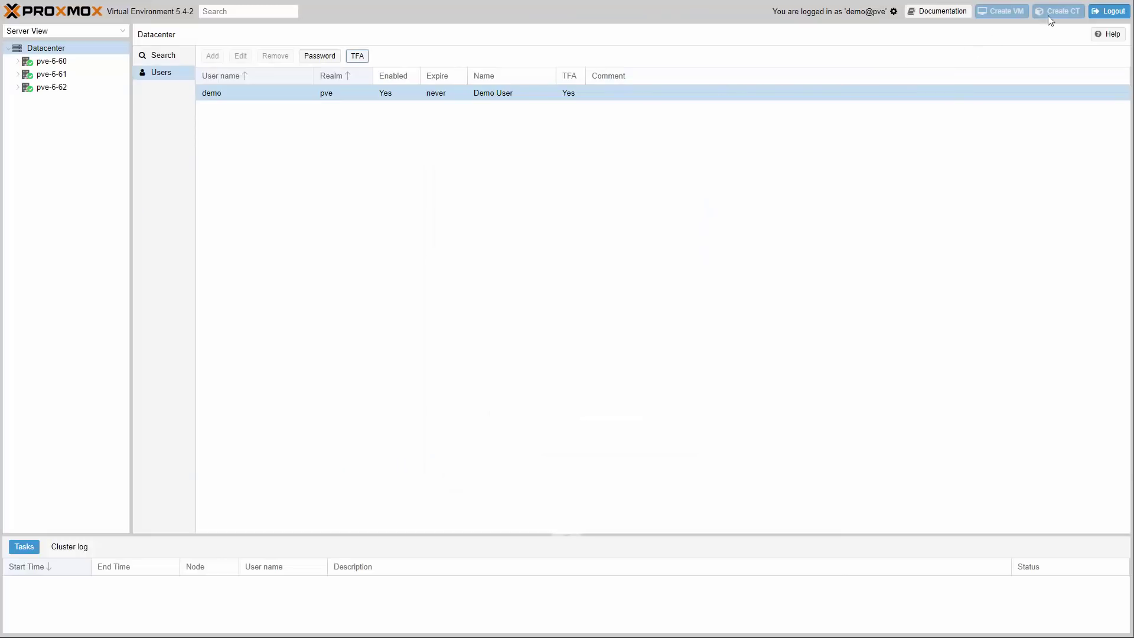
- Log out and back in with the user's credentials plus a one-time TOTP code
{"action": "left_click", "coordinate": [1109, 12]}
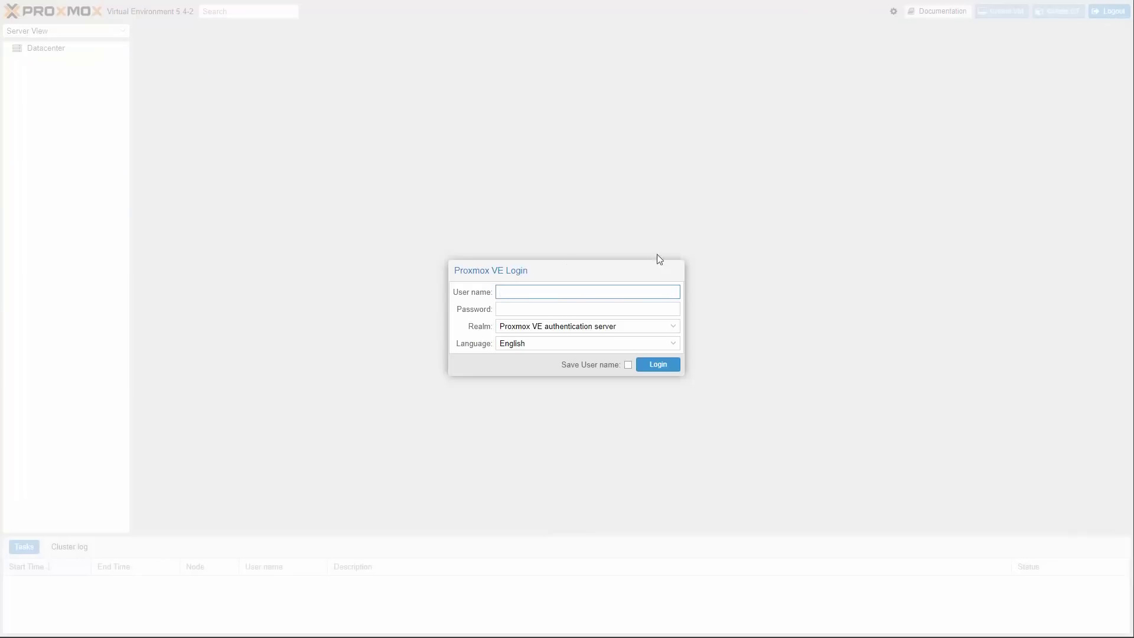
{"action": "type", "text": "demo"}
{"action": "key", "text": "Tab"}
{"action": "type", "text": "•"}
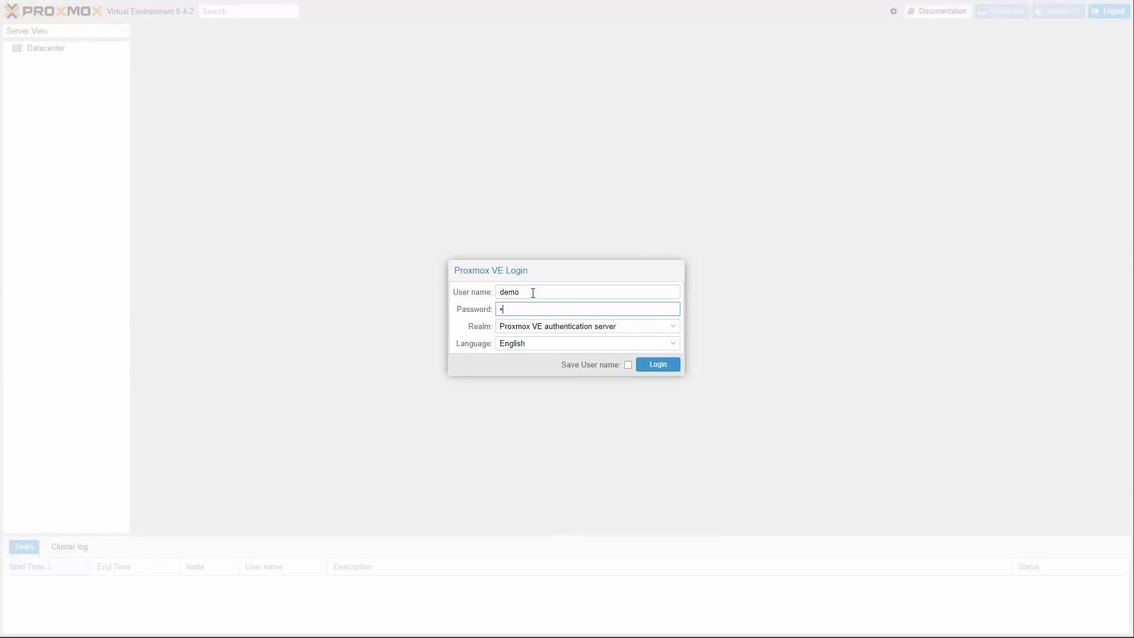
{"action": "type", "text": "••••"}
{"action": "left_click", "coordinate": [664, 364]}
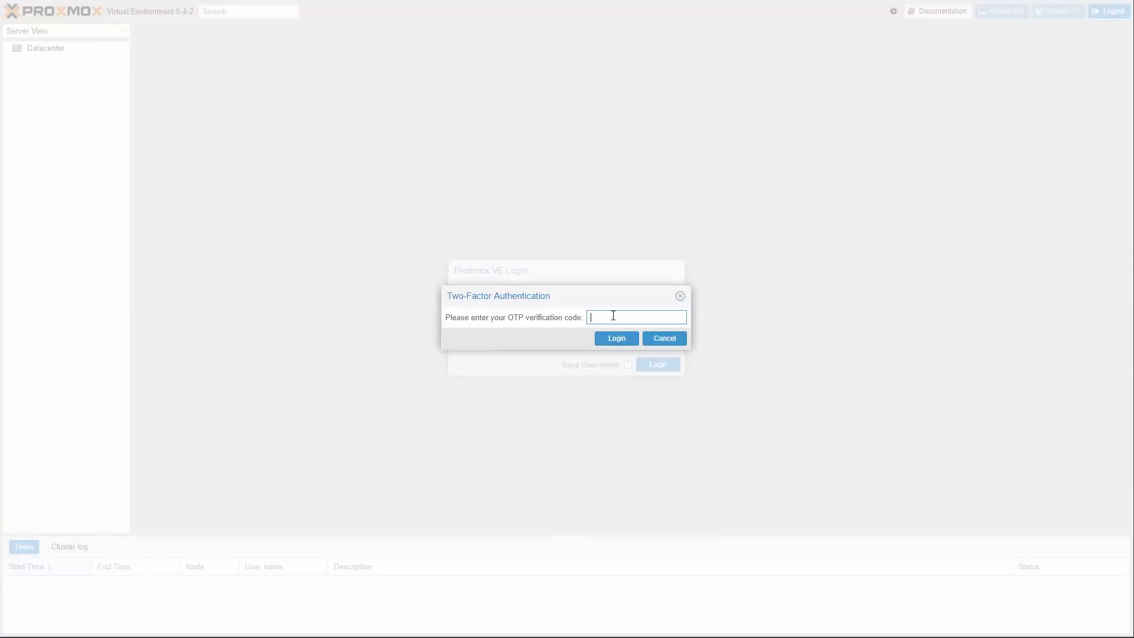
{"action": "left_click", "coordinate": [614, 341]}
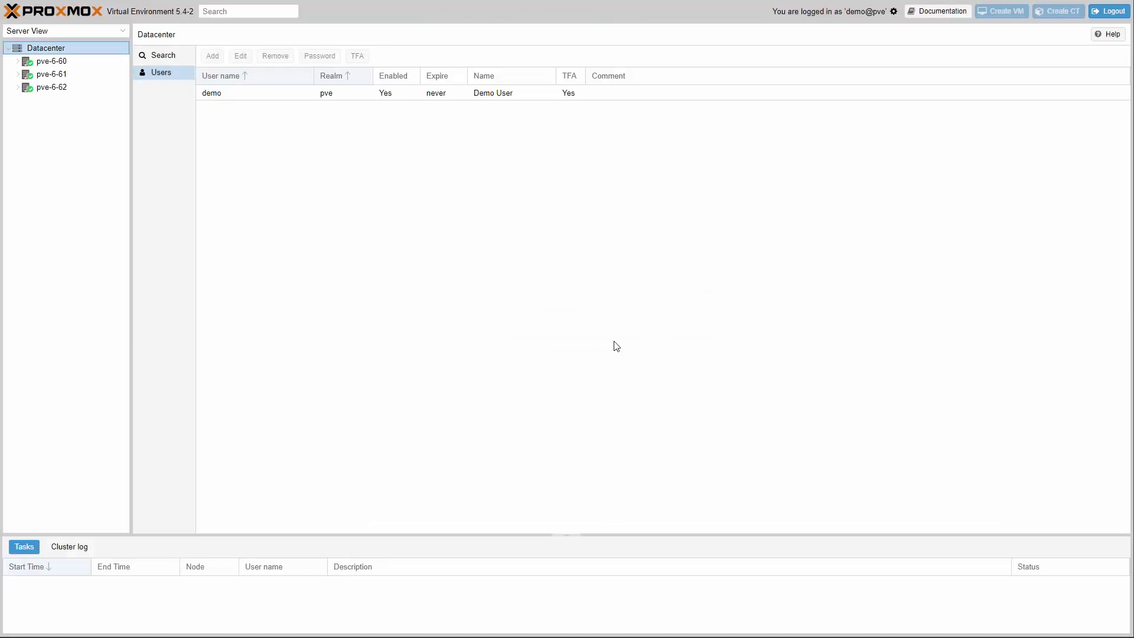
{"action": "left_click", "coordinate": [366, 98]}
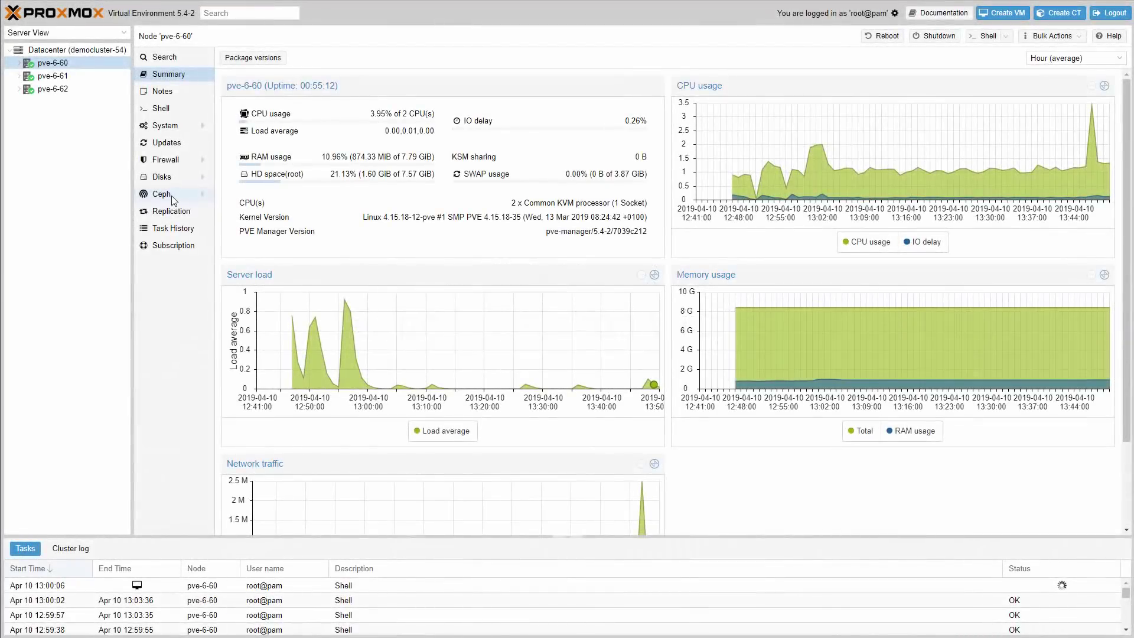
- Install the Ceph Luminous 12.2.11 packages on pve-6-60 and confirm the apt prompt
{"action": "left_click", "coordinate": [161, 195]}
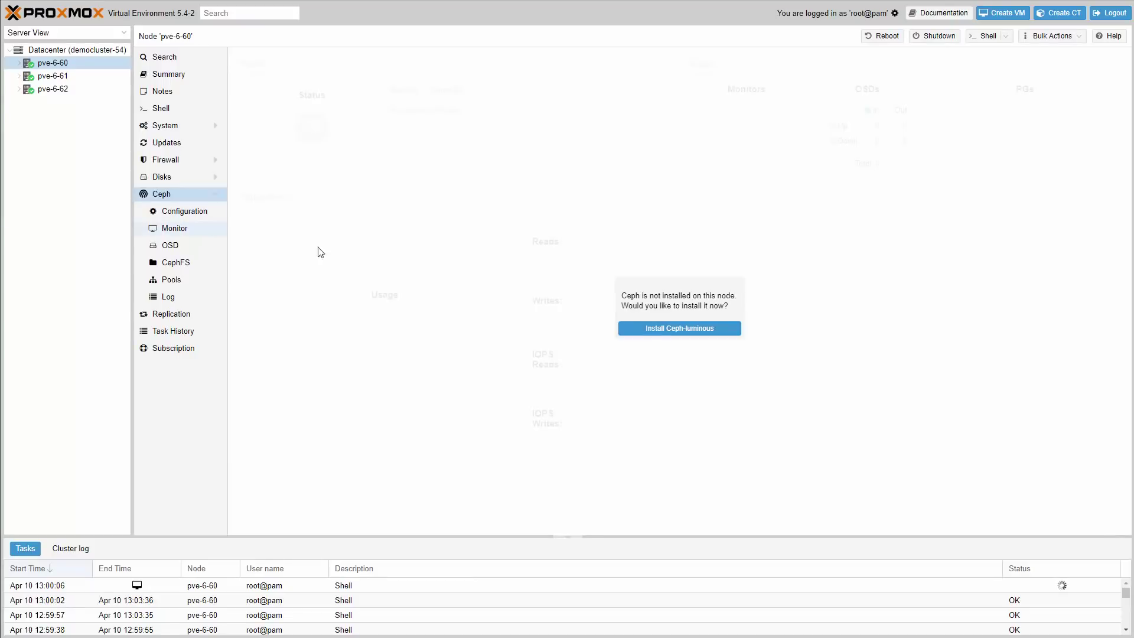
{"action": "left_click", "coordinate": [700, 330]}
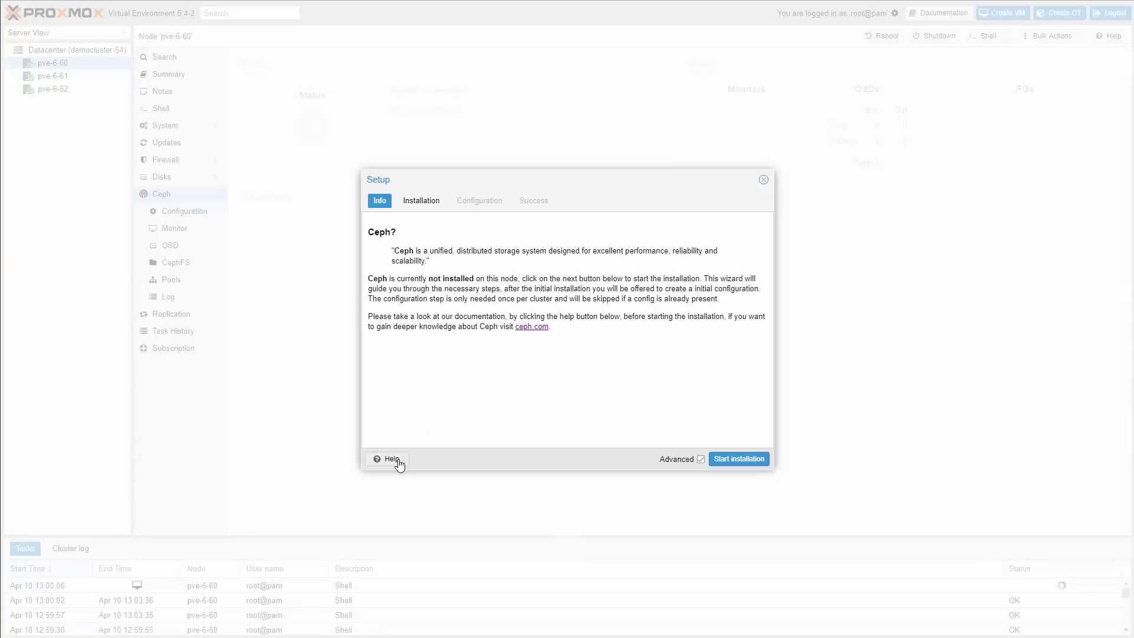
{"action": "left_click", "coordinate": [756, 465]}
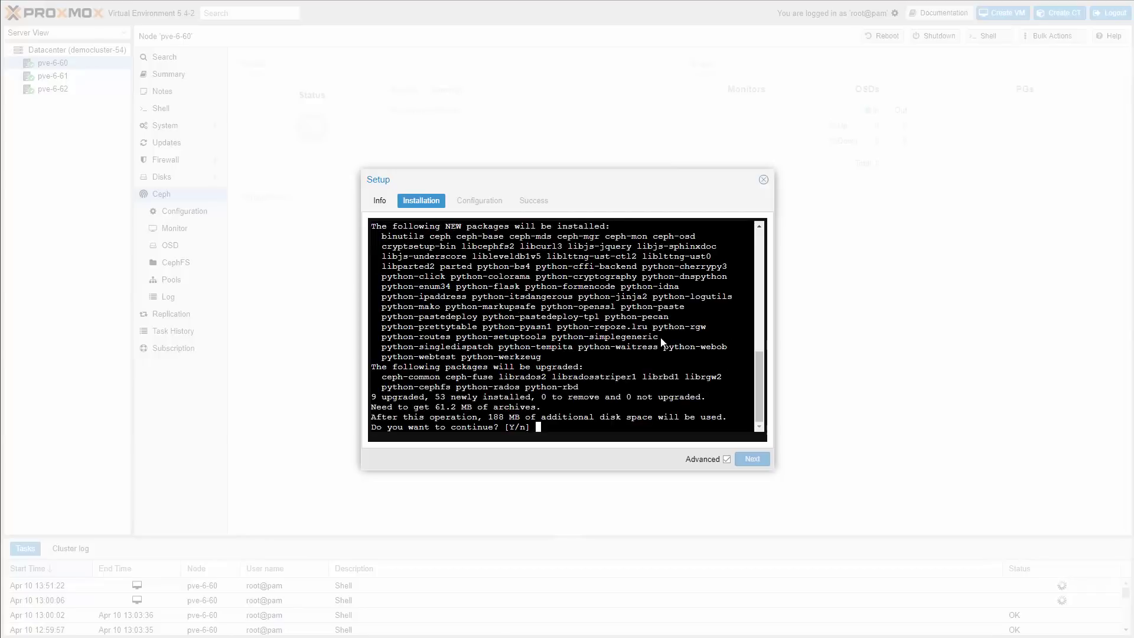
{"action": "key", "text": "Return"}
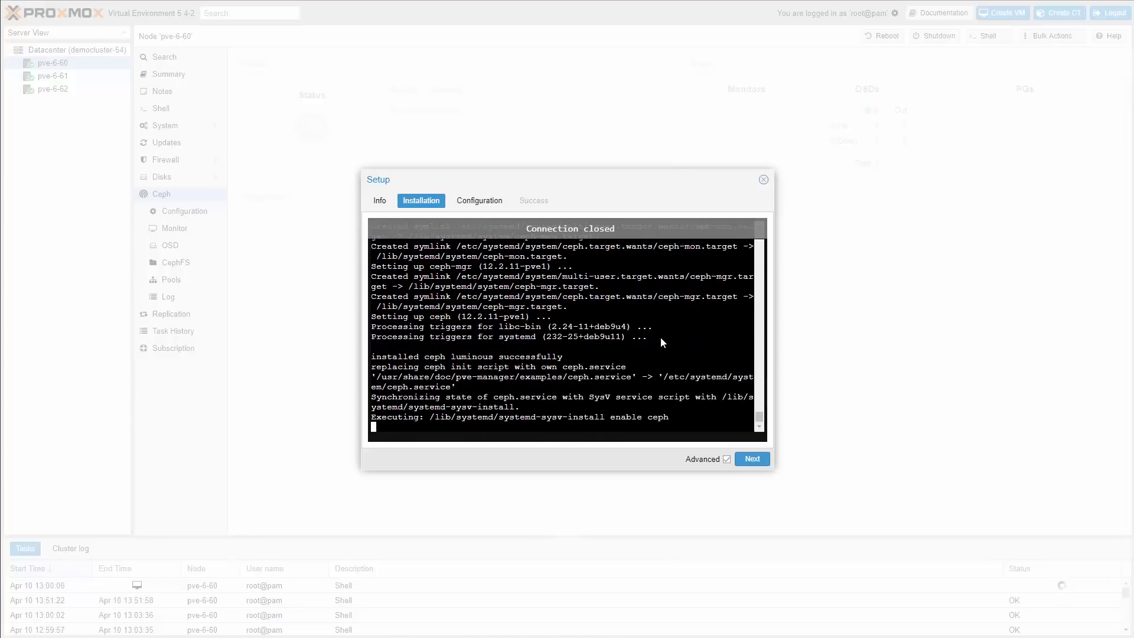
- Configure public network 10.1.6.0/20, create the first monitor and finish the Ceph wizard
{"action": "left_click", "coordinate": [753, 461]}
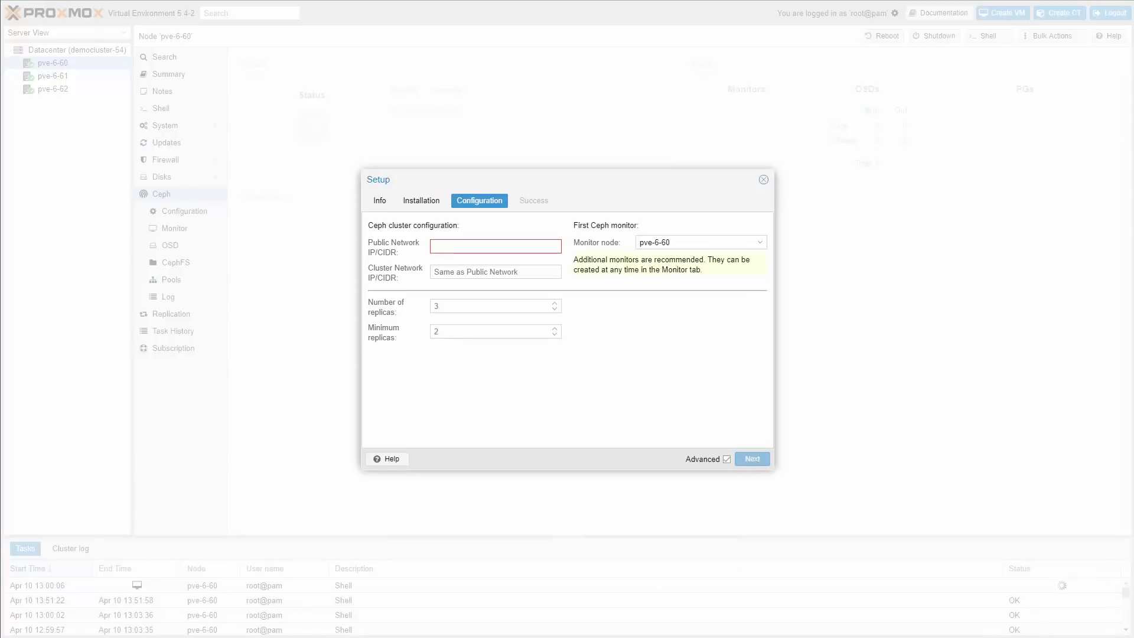
{"action": "left_click", "coordinate": [459, 246]}
{"action": "type", "text": "10.1.6."}
{"action": "type", "text": "0/24"}
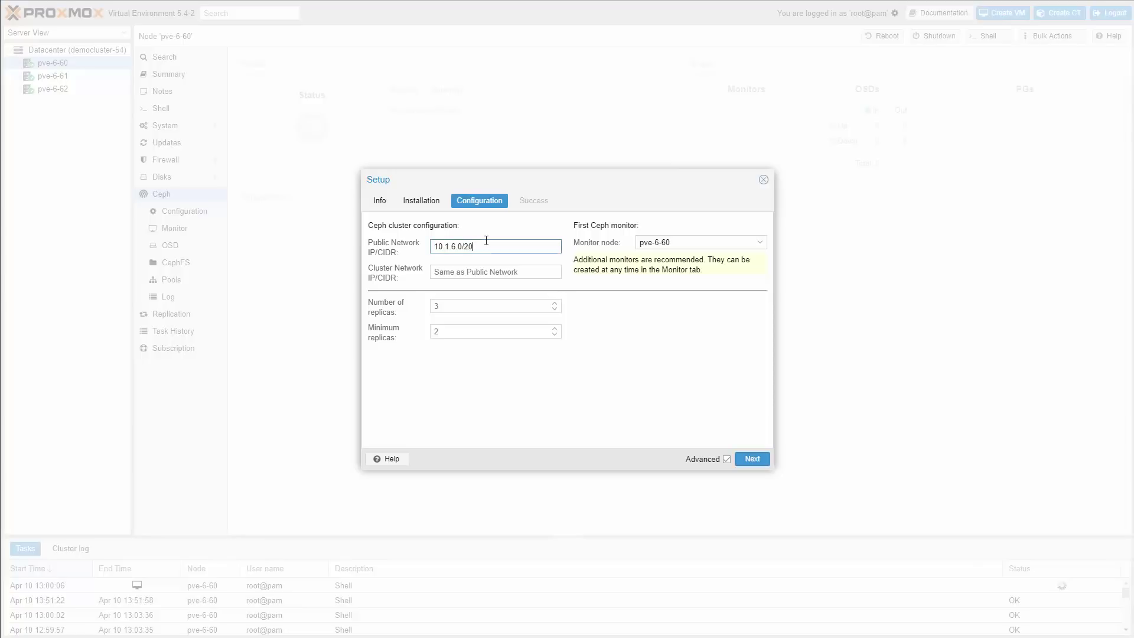
{"action": "left_click", "coordinate": [750, 460]}
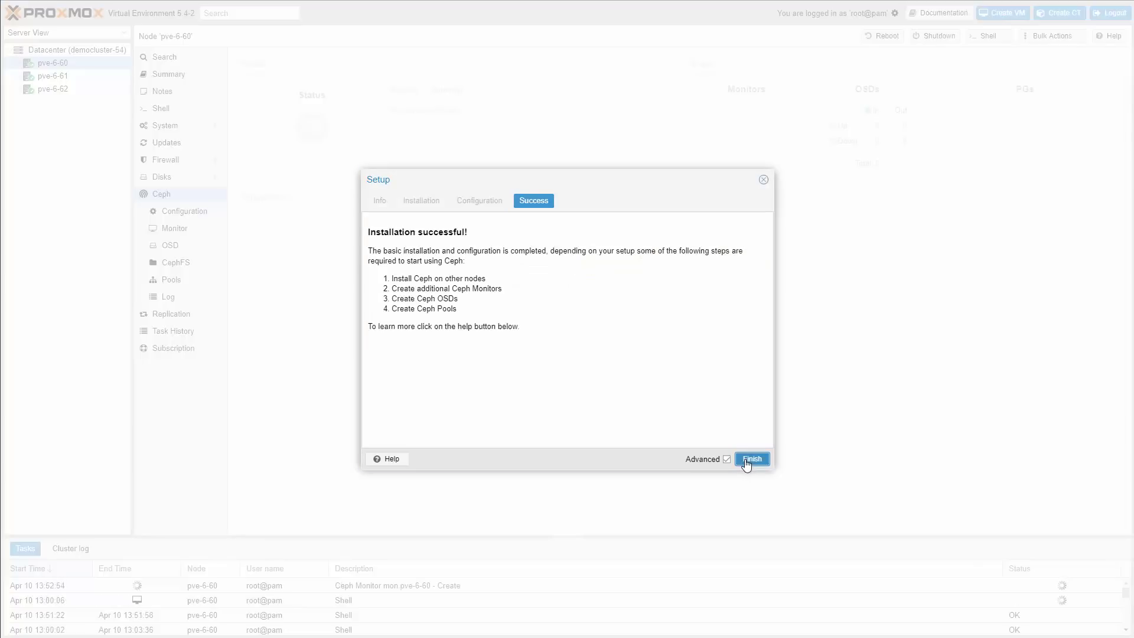
{"action": "left_click", "coordinate": [752, 459]}
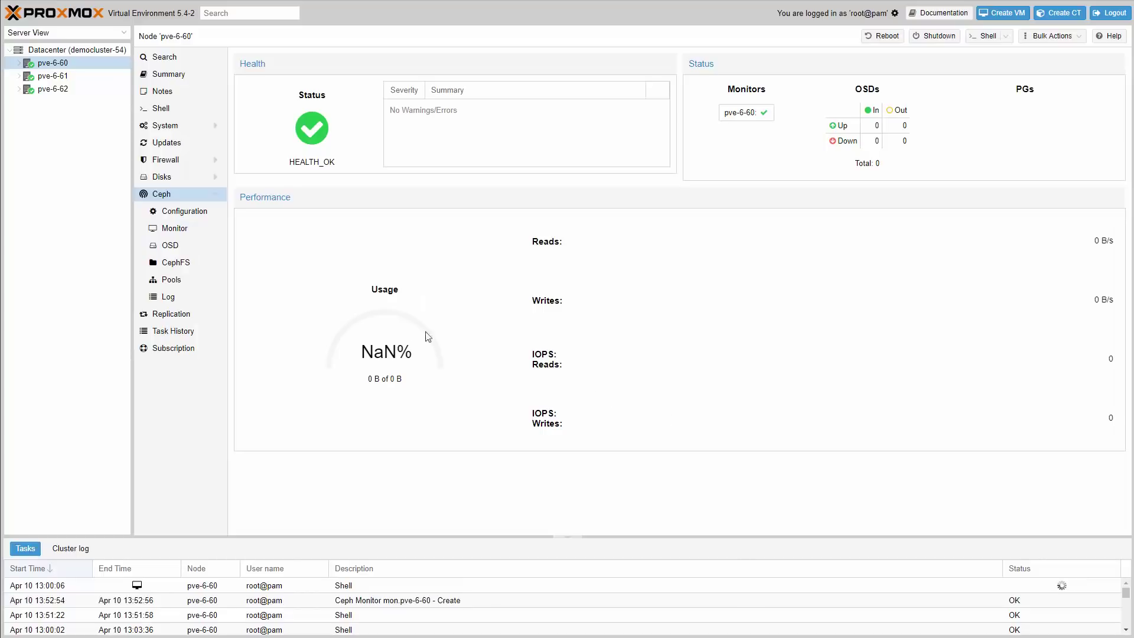
- Review pve-6-60's Ceph configuration, monitors and OSDs, then switch to node pve-6-61
{"action": "left_click", "coordinate": [191, 215]}
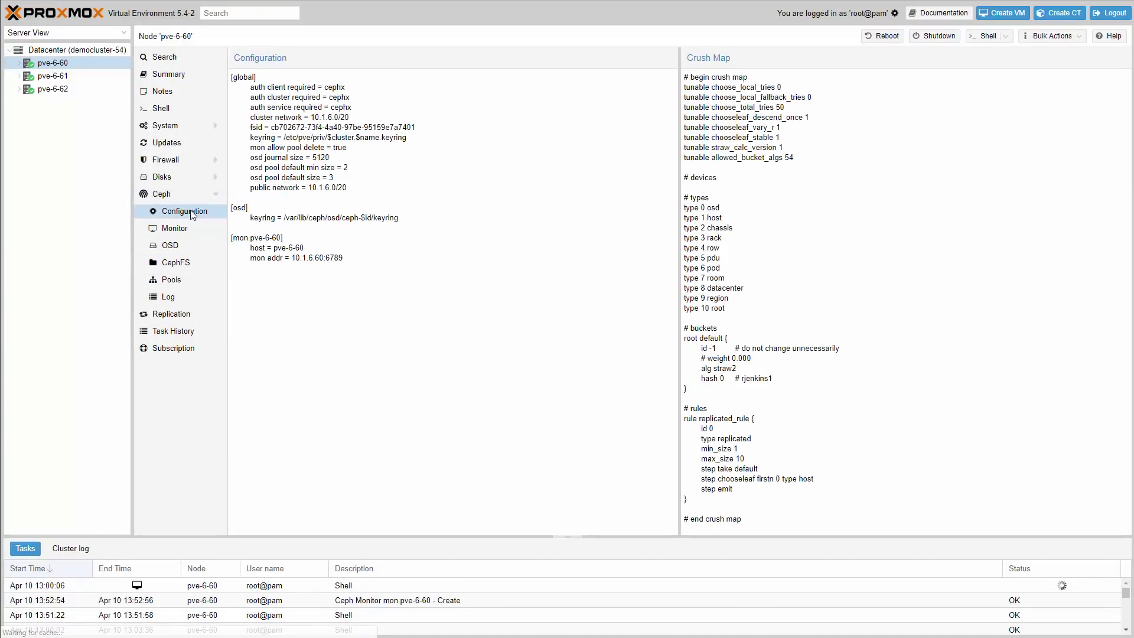
{"action": "left_click", "coordinate": [188, 232]}
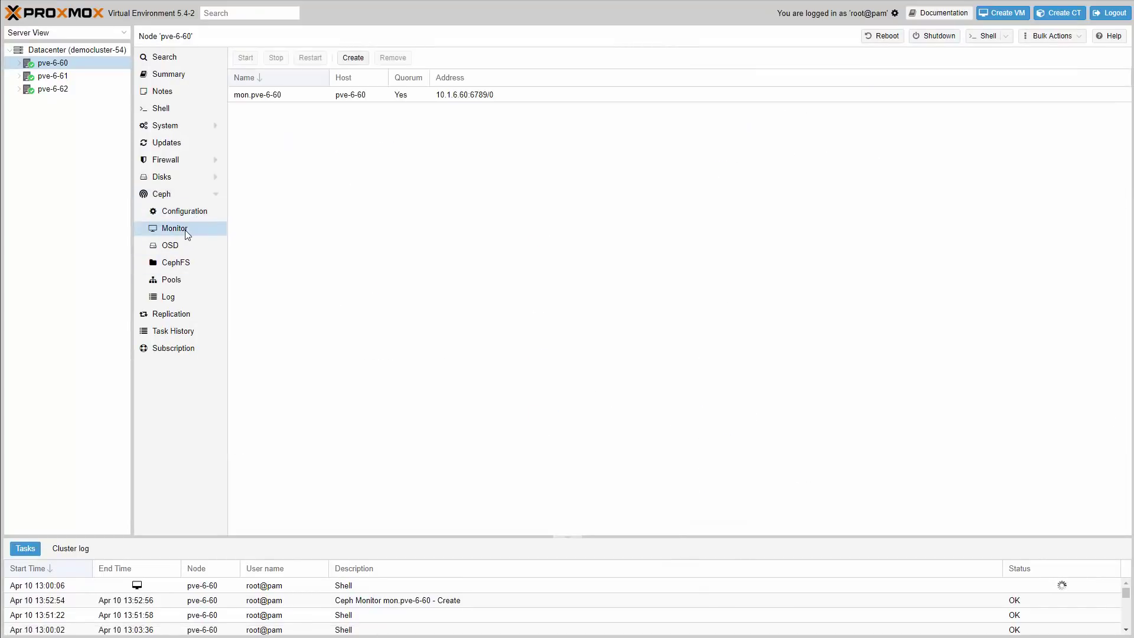
{"action": "left_click", "coordinate": [183, 246]}
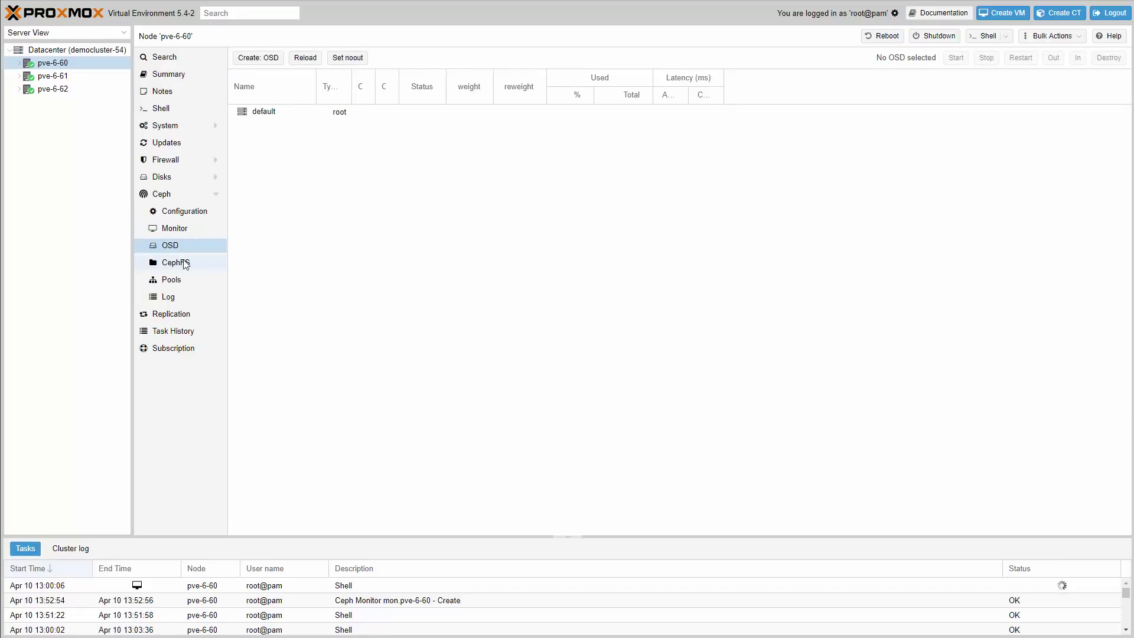
{"action": "left_click", "coordinate": [56, 76]}
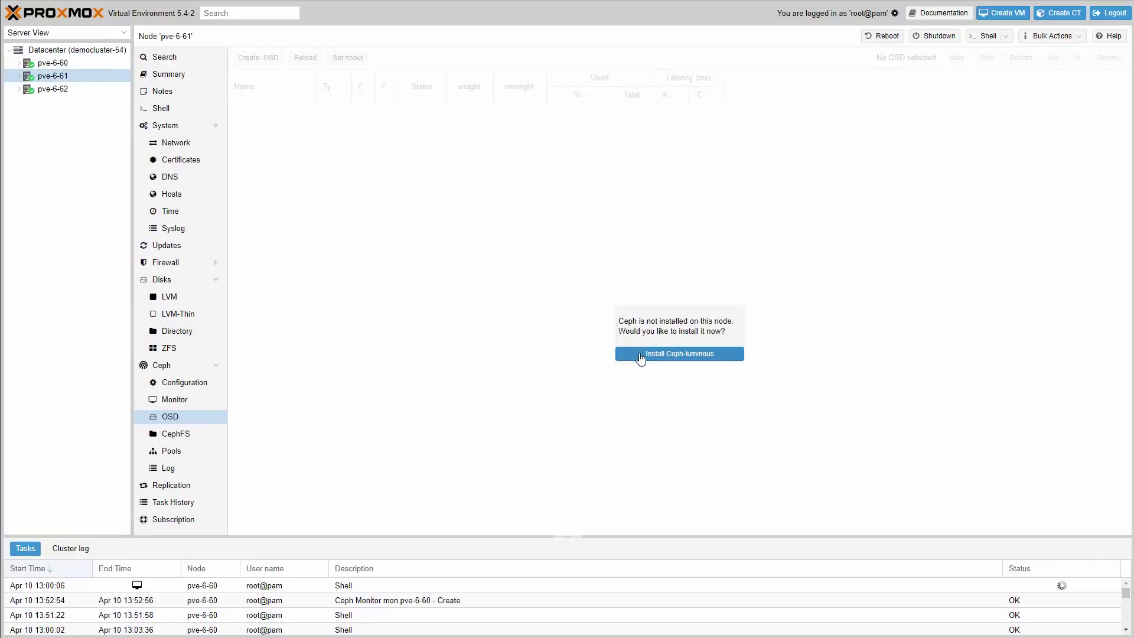
- Install Ceph Luminous on pve-6-61, answering y at apt and keeping the existing configuration
{"action": "left_click", "coordinate": [640, 357]}
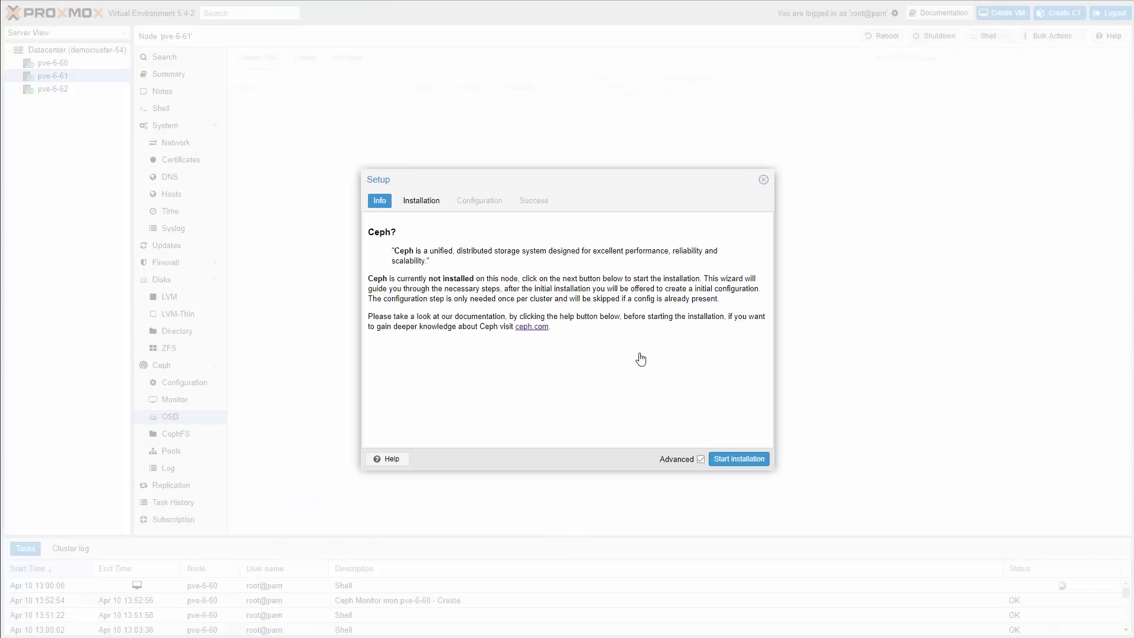
{"action": "left_click", "coordinate": [733, 461]}
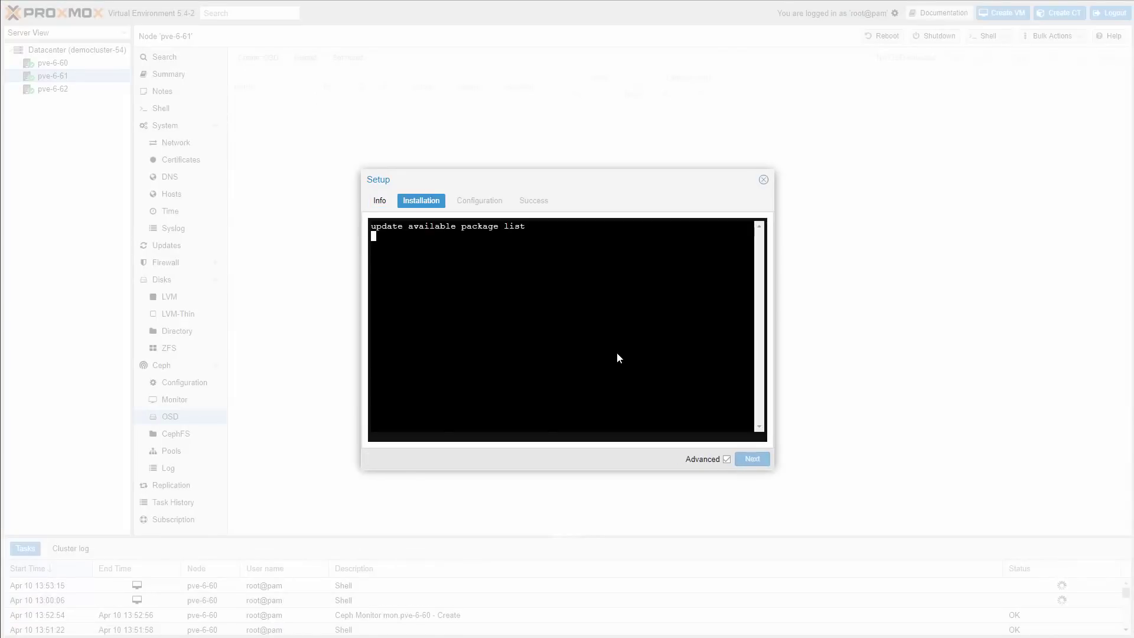
{"action": "type", "text": "y"}
{"action": "key", "text": "Return"}
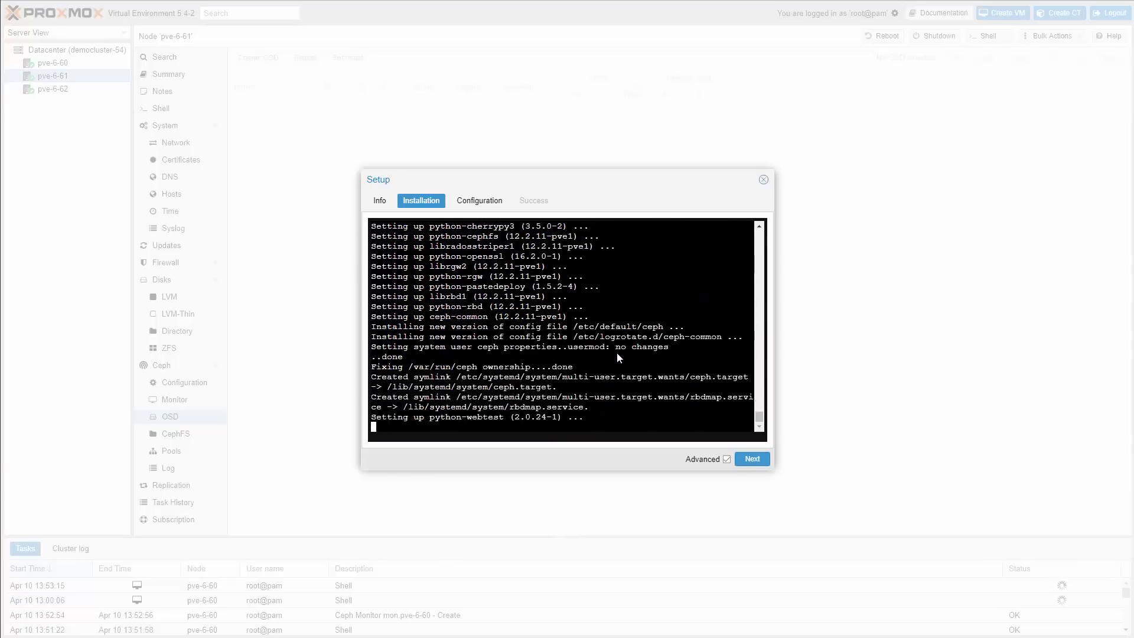
{"action": "left_click", "coordinate": [463, 204]}
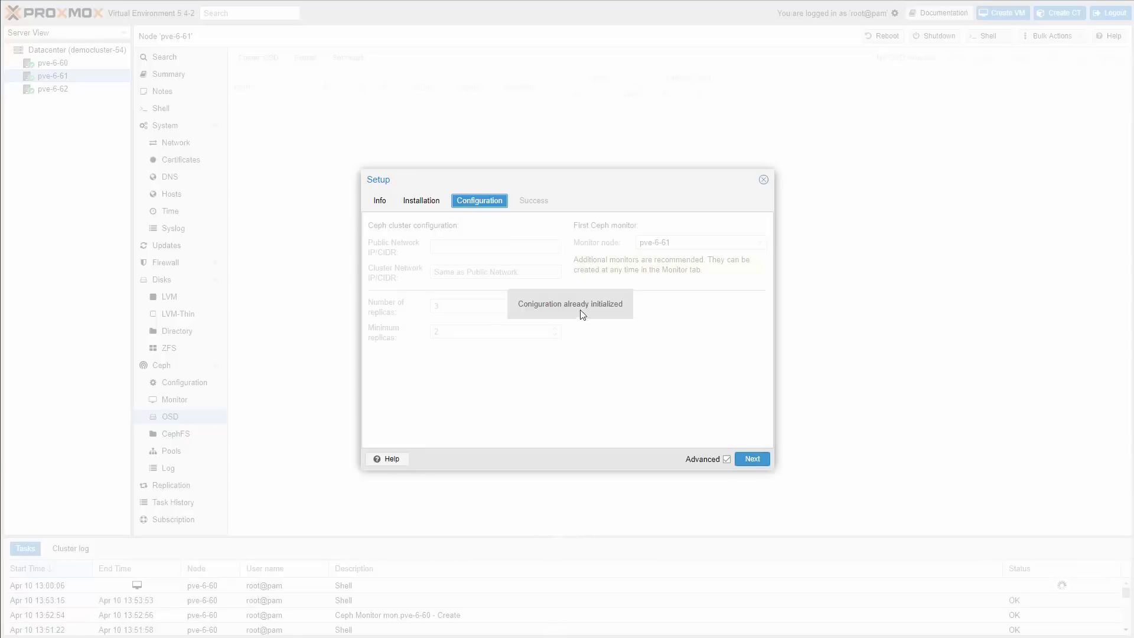
{"action": "left_click", "coordinate": [751, 458]}
{"action": "left_click", "coordinate": [752, 458]}
- Install Ceph Luminous on pve-6-62, skipping the already initialized configuration step
{"action": "left_click", "coordinate": [53, 89]}
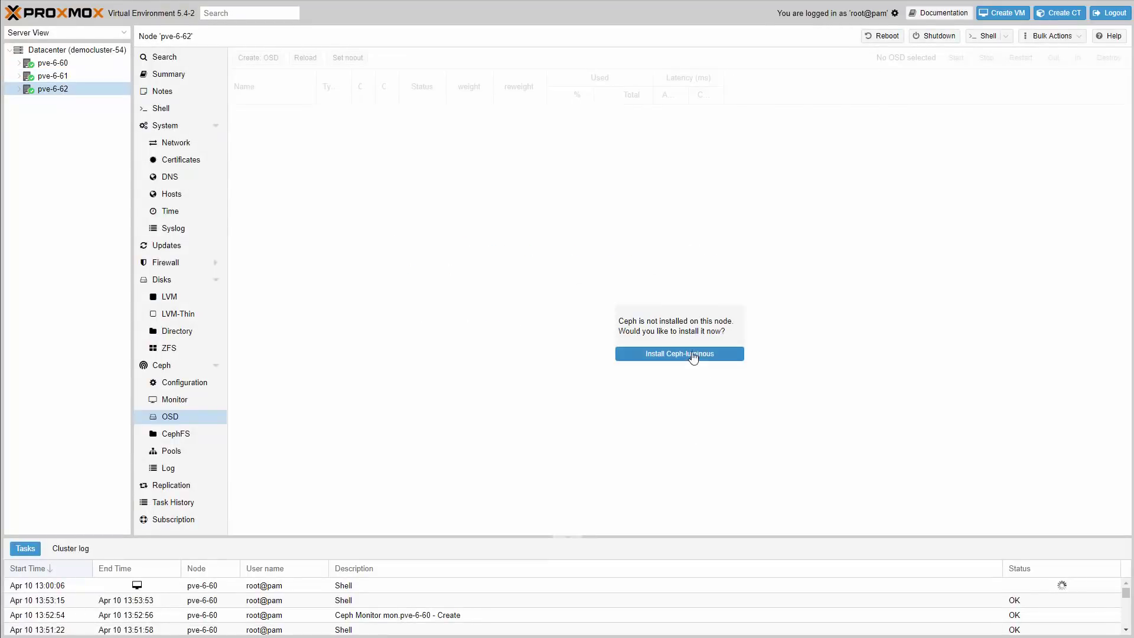
{"action": "left_click", "coordinate": [689, 353]}
{"action": "left_click", "coordinate": [737, 460]}
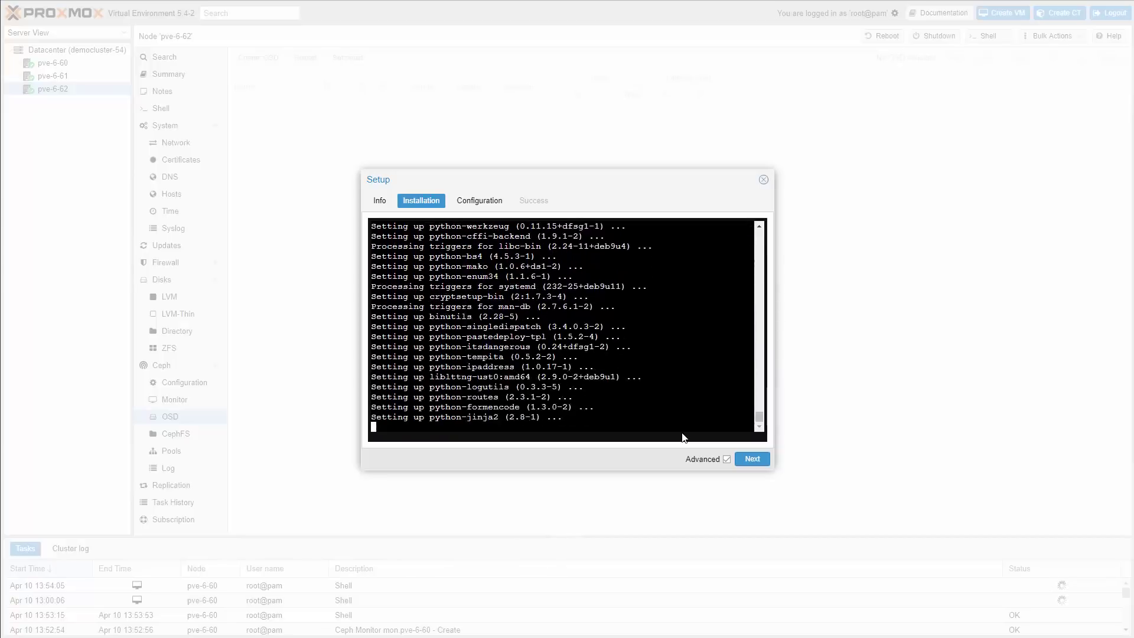
{"action": "left_click", "coordinate": [752, 460]}
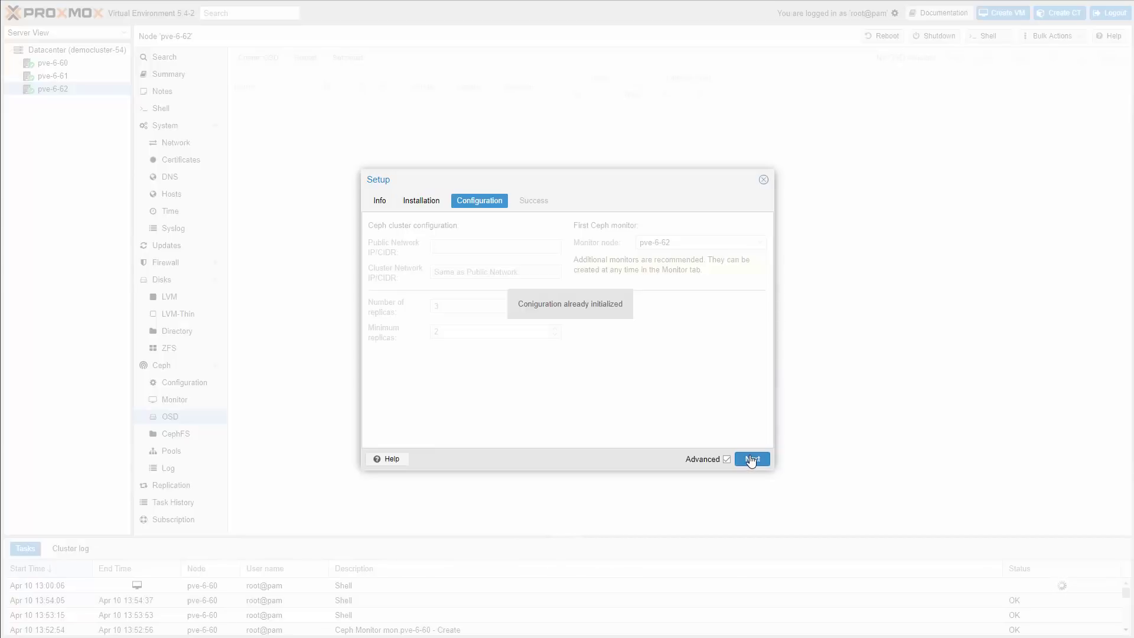
{"action": "left_click", "coordinate": [751, 460]}
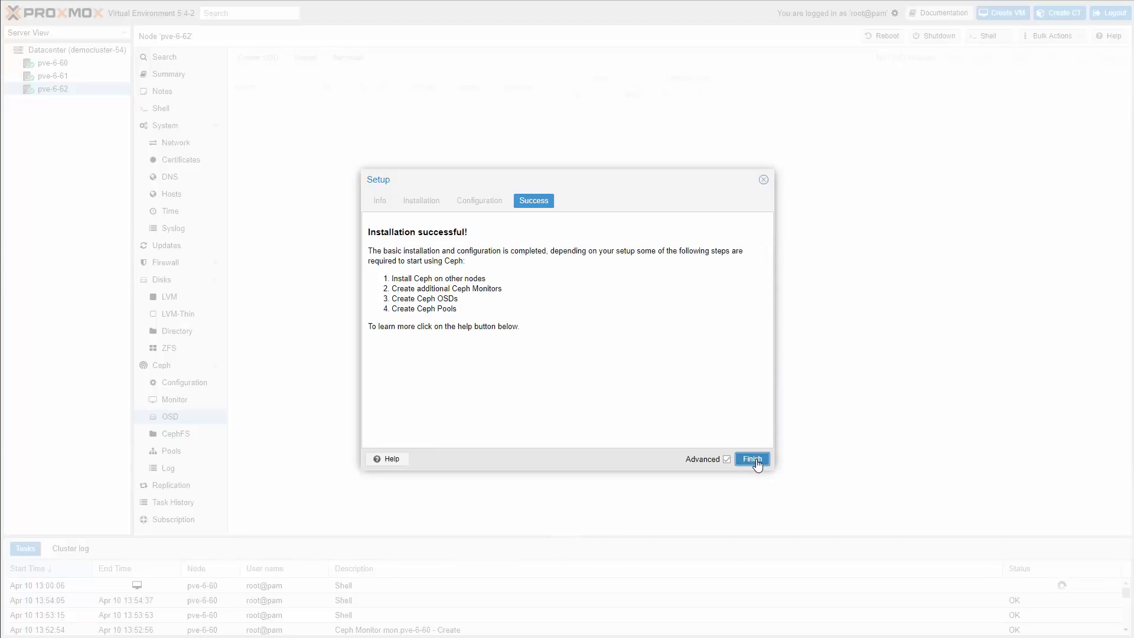
{"action": "left_click", "coordinate": [752, 460]}
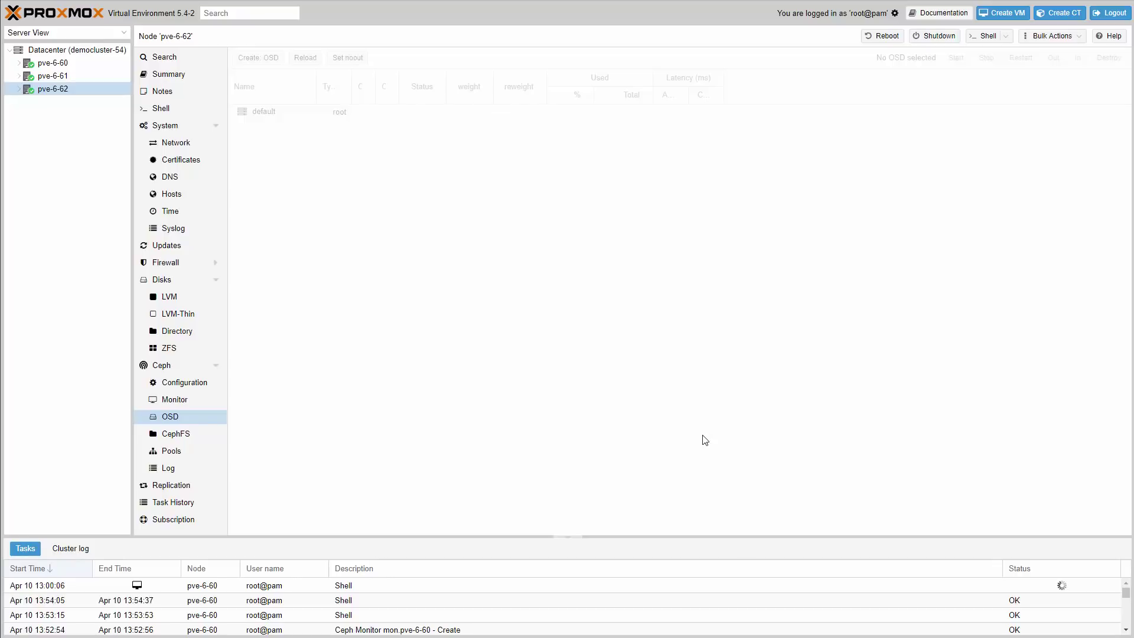
- Create a Ceph monitor on host pve-6-61 and check its task output
{"action": "left_click", "coordinate": [194, 402]}
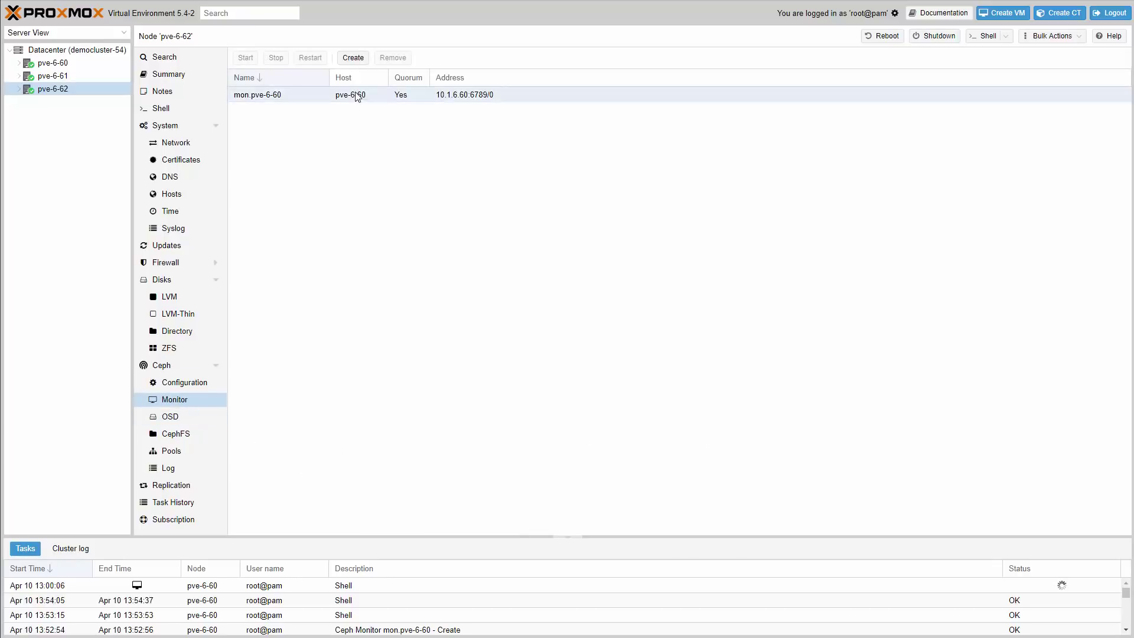
{"action": "left_click", "coordinate": [352, 58]}
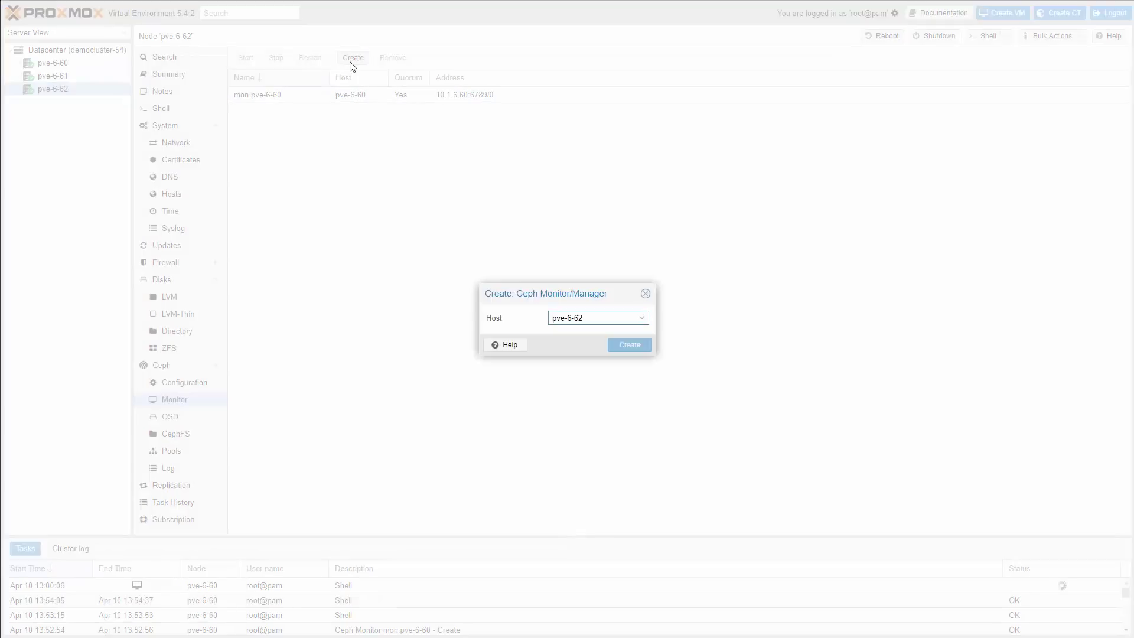
{"action": "left_click", "coordinate": [600, 324]}
{"action": "left_click", "coordinate": [591, 364]}
{"action": "left_click", "coordinate": [626, 346]}
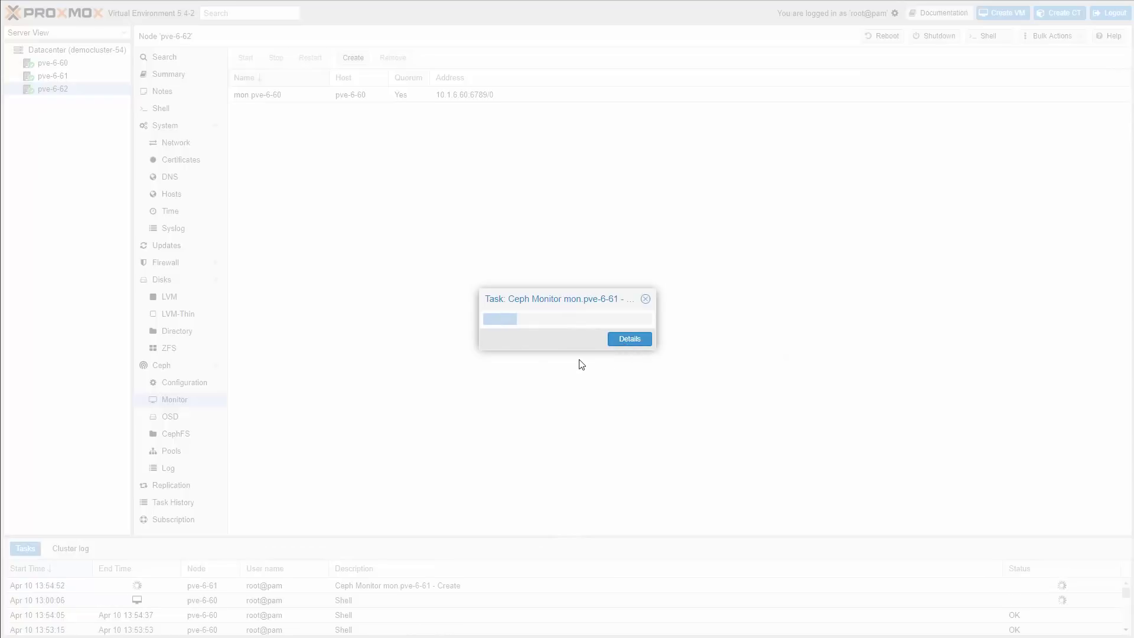
{"action": "left_click", "coordinate": [615, 342]}
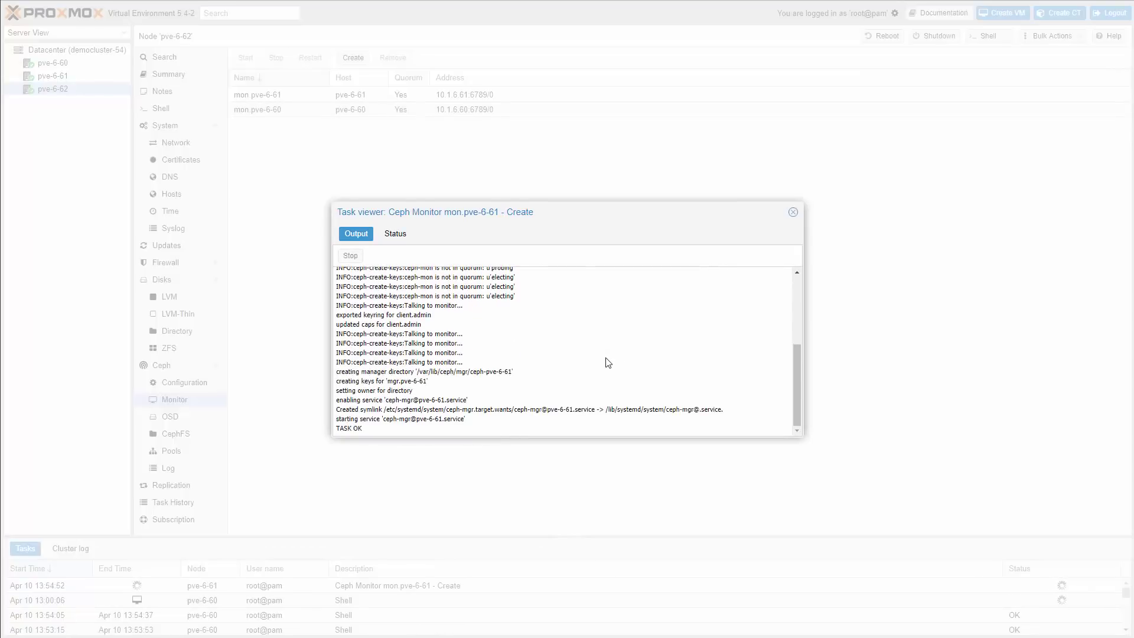
{"action": "left_click", "coordinate": [792, 212]}
- Create a second Ceph monitor on pve-6-62, then return to node pve-6-60
{"action": "left_click", "coordinate": [352, 57]}
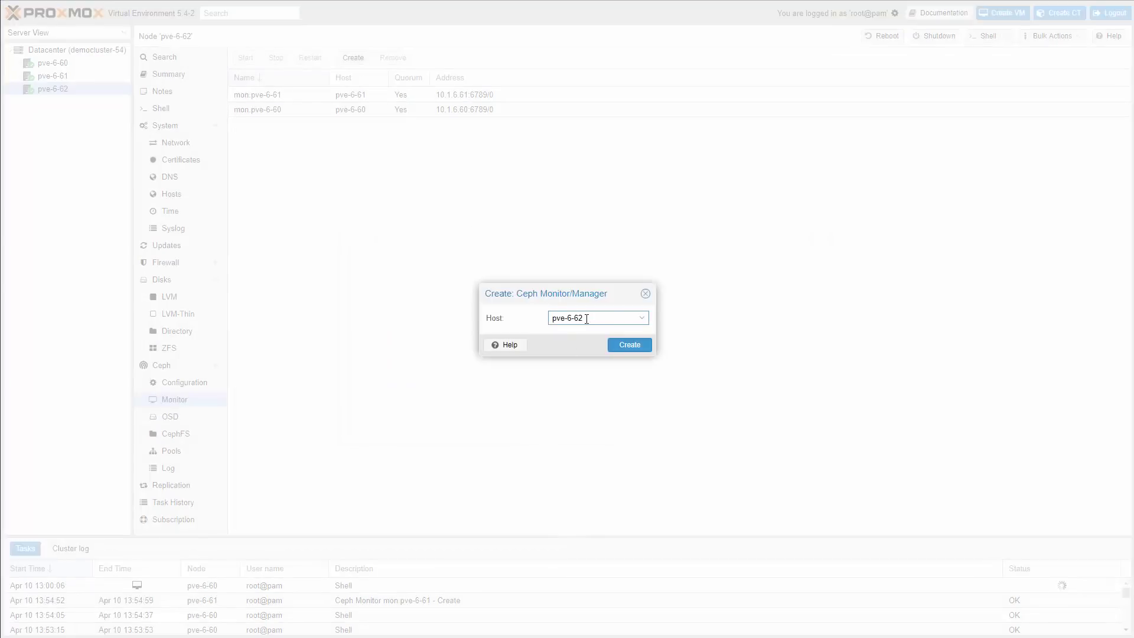
{"action": "left_click", "coordinate": [637, 345]}
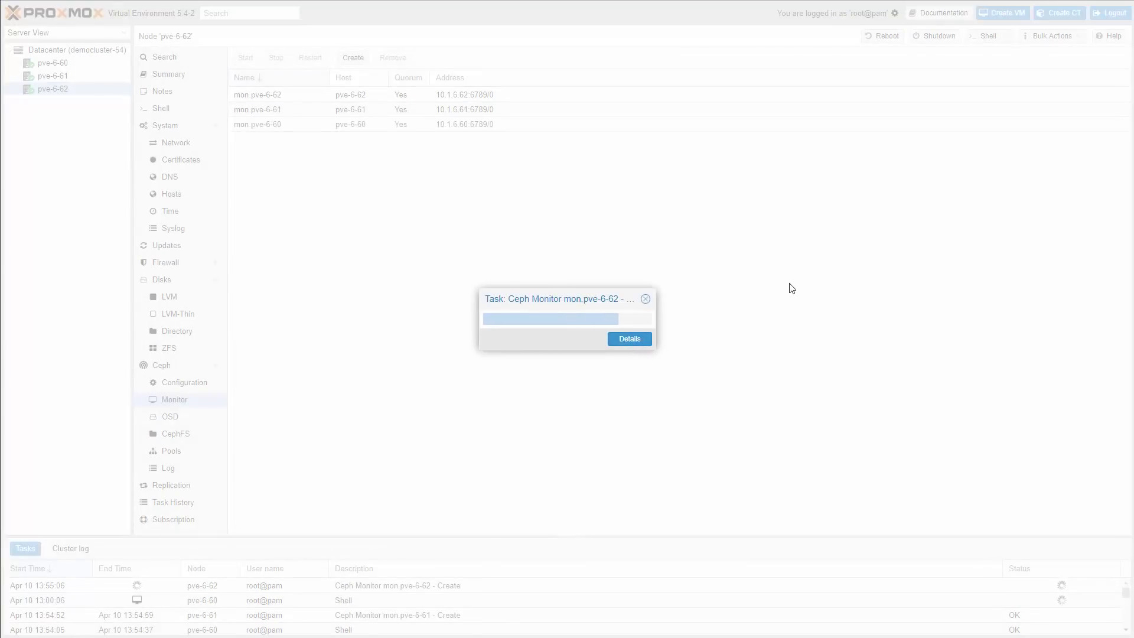
{"action": "left_click", "coordinate": [47, 64]}
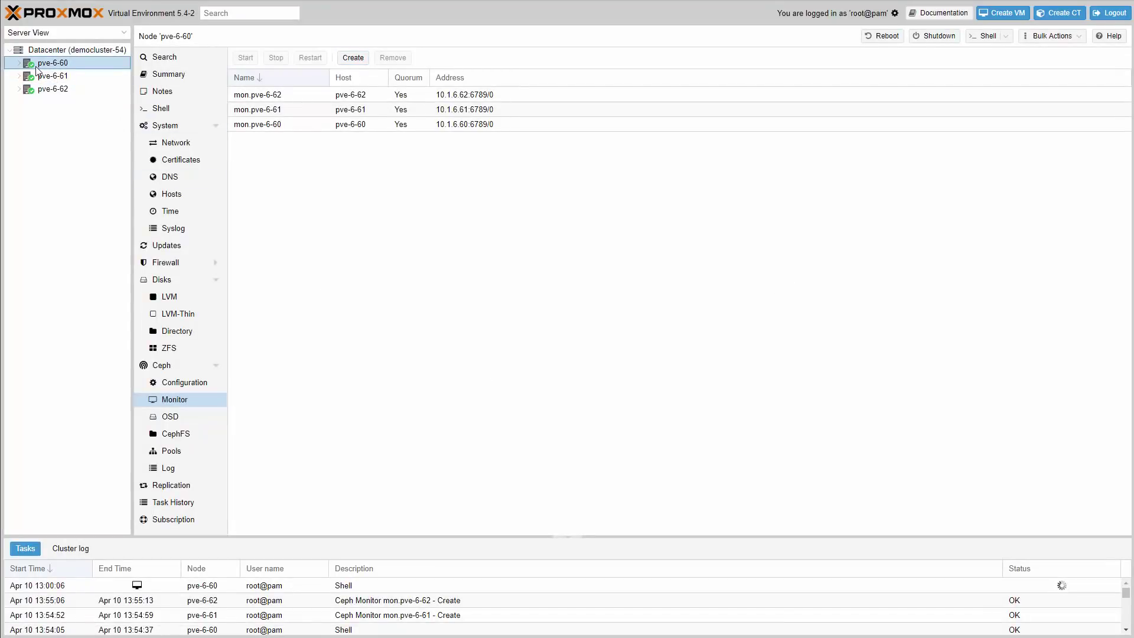
- Create OSD osd.0 on /dev/sdb of pve-6-60 and reload the OSD list
{"action": "left_click", "coordinate": [181, 417]}
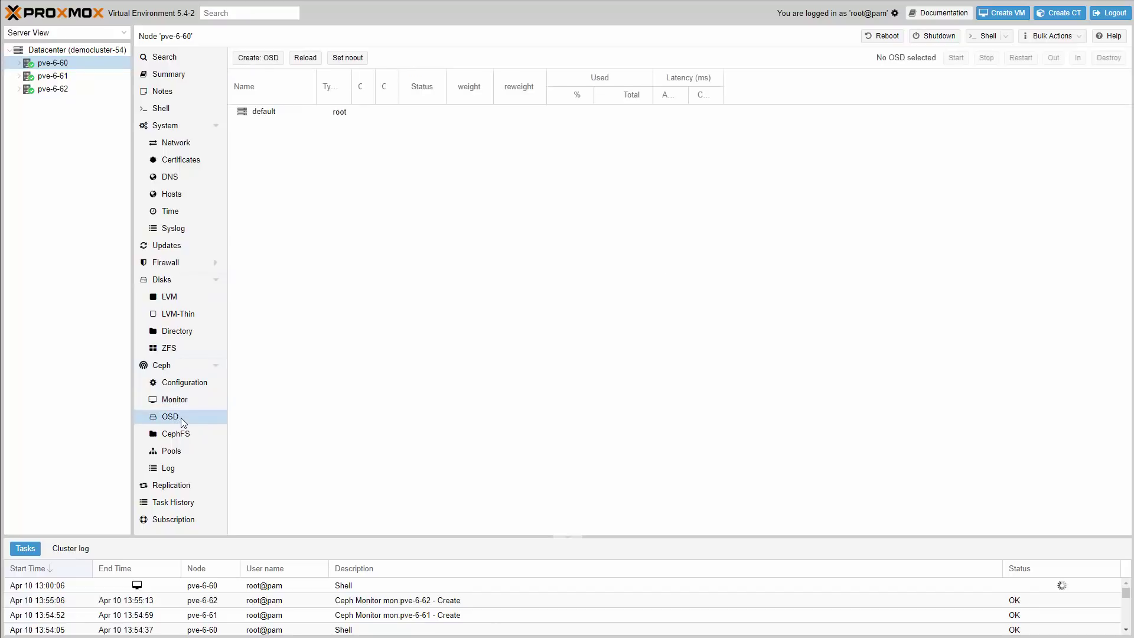
{"action": "left_click", "coordinate": [270, 61]}
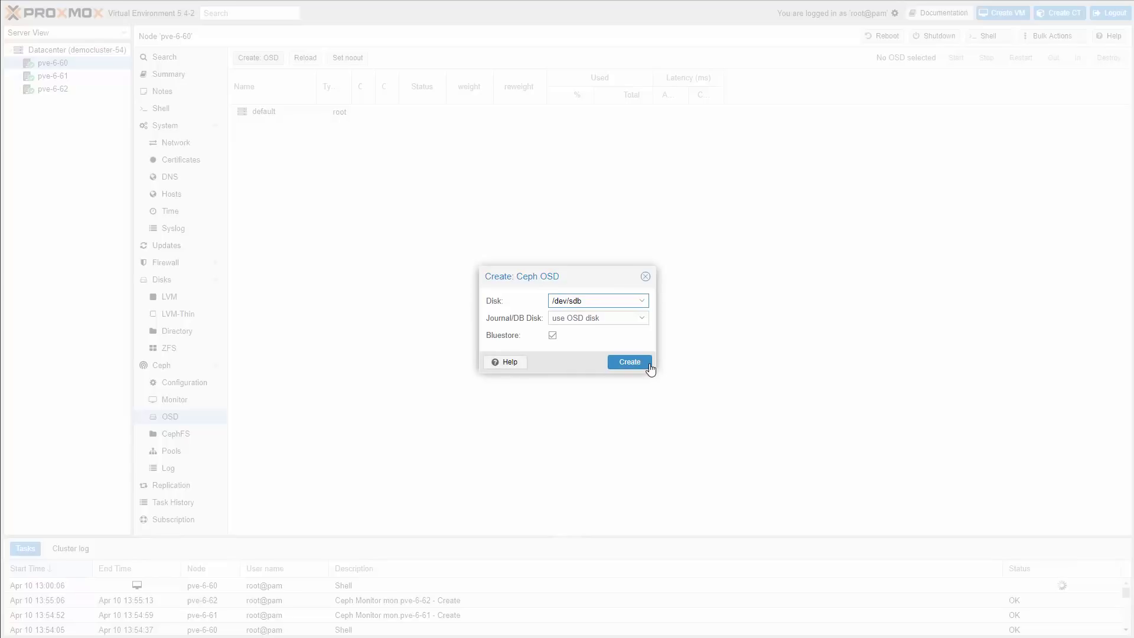
{"action": "left_click", "coordinate": [642, 302]}
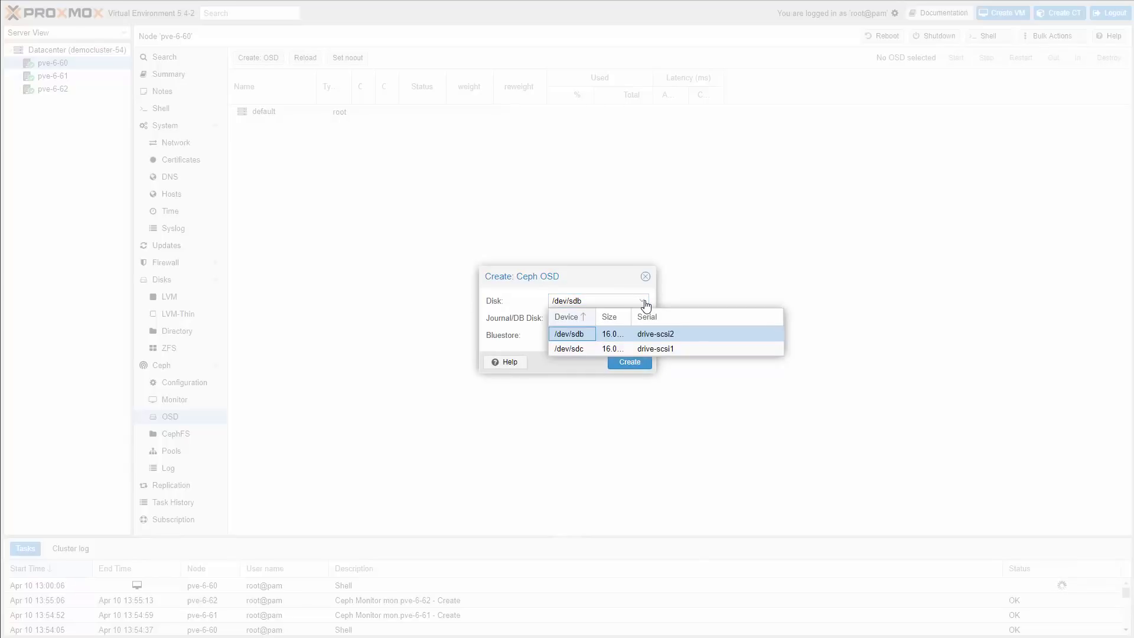
{"action": "left_click", "coordinate": [646, 303]}
{"action": "left_click", "coordinate": [642, 362]}
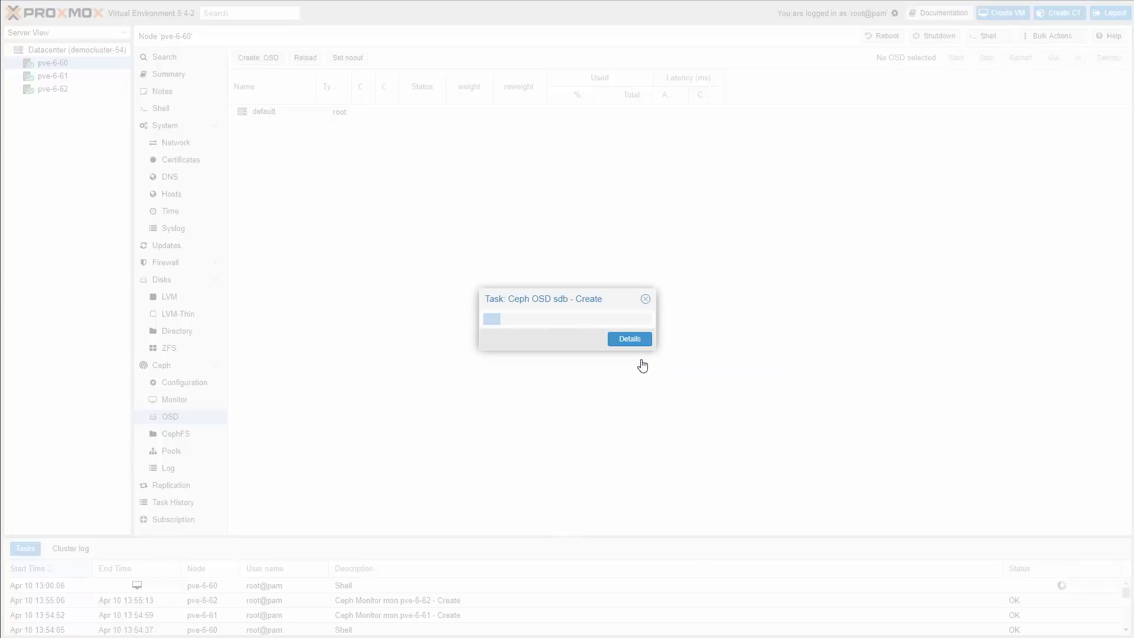
{"action": "left_click", "coordinate": [638, 341]}
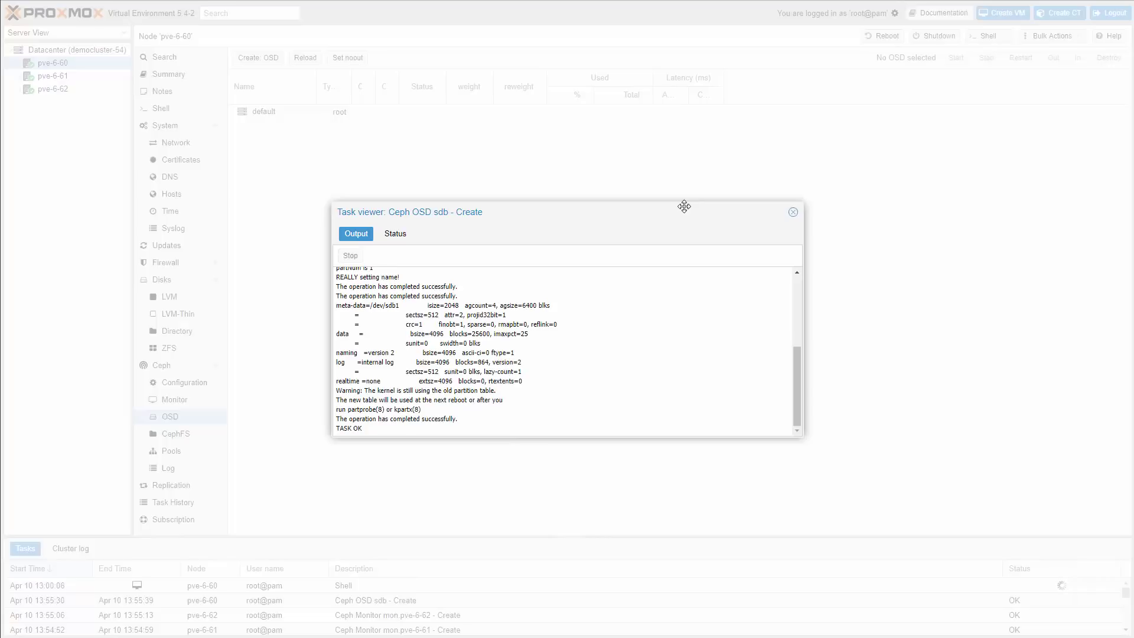
{"action": "left_click", "coordinate": [793, 212]}
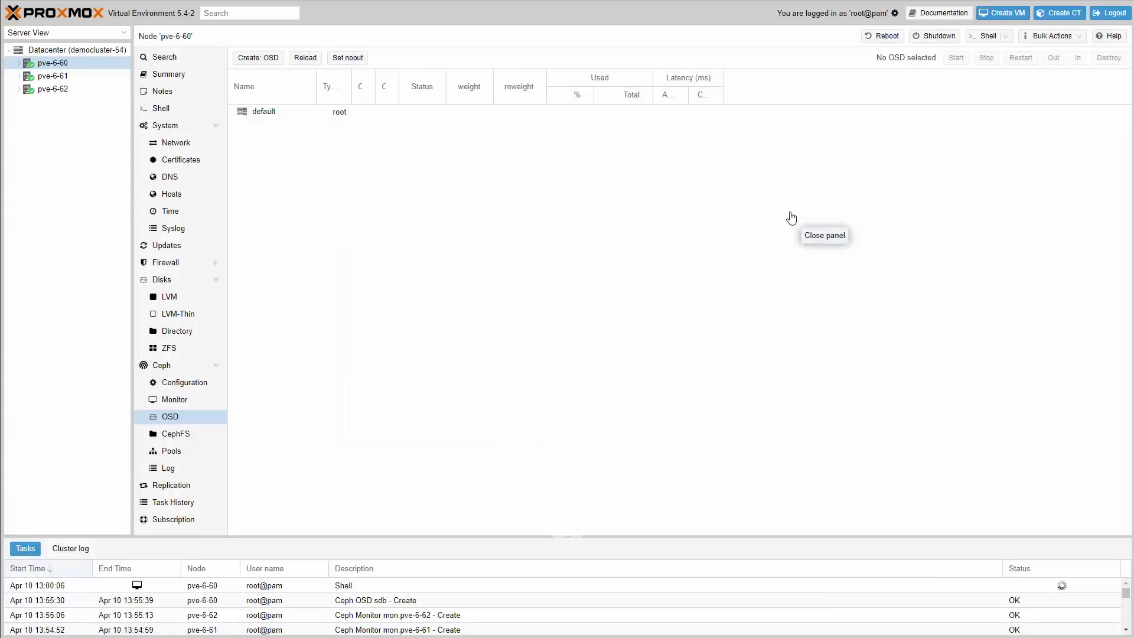
{"action": "left_click", "coordinate": [304, 59]}
- Create OSDs on disk sdb of pve-6-61 and pve-6-62, showing osd.1 and osd.2
{"action": "left_click", "coordinate": [54, 78]}
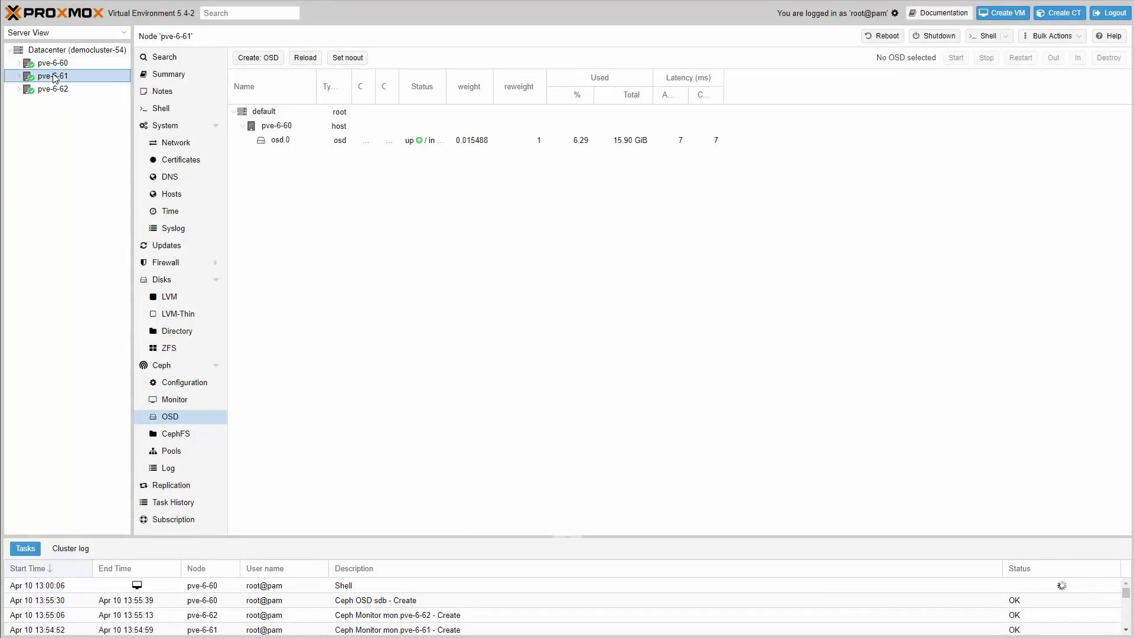
{"action": "left_click", "coordinate": [251, 57]}
{"action": "left_click", "coordinate": [629, 362]}
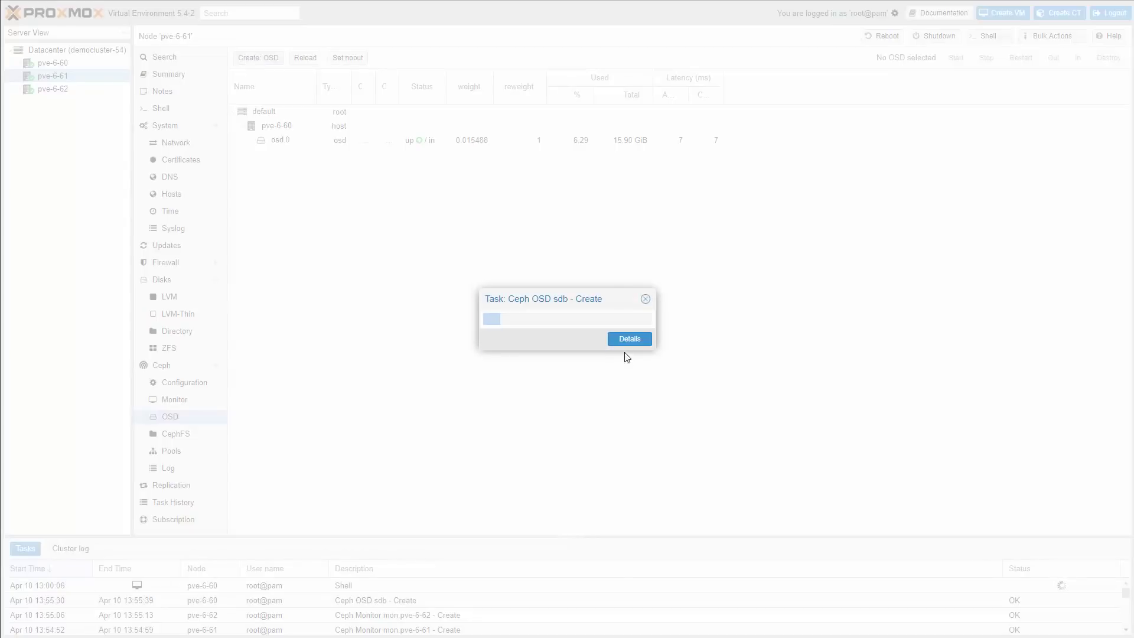
{"action": "left_click", "coordinate": [645, 299]}
{"action": "left_click", "coordinate": [56, 88]}
{"action": "left_click", "coordinate": [258, 57]}
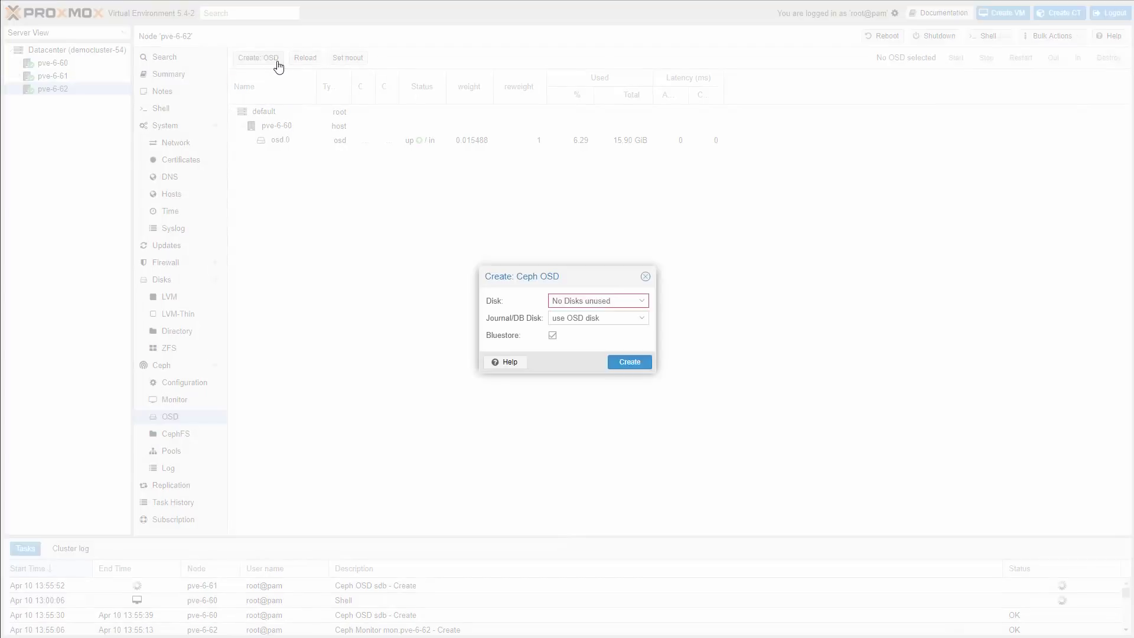
{"action": "left_click", "coordinate": [630, 362]}
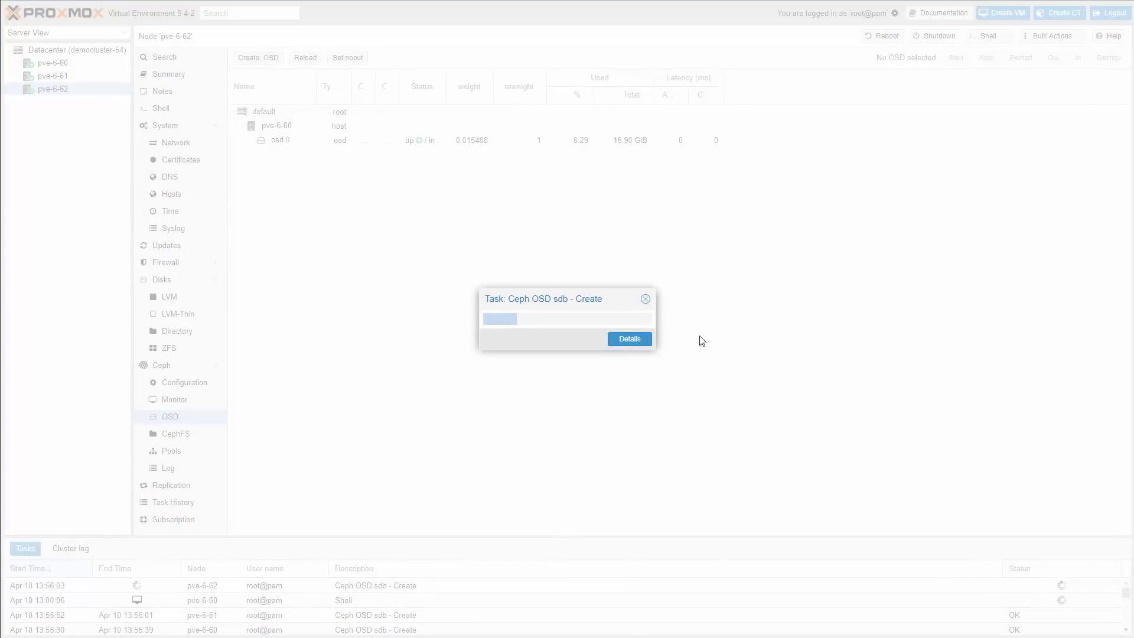
{"action": "left_click", "coordinate": [645, 299]}
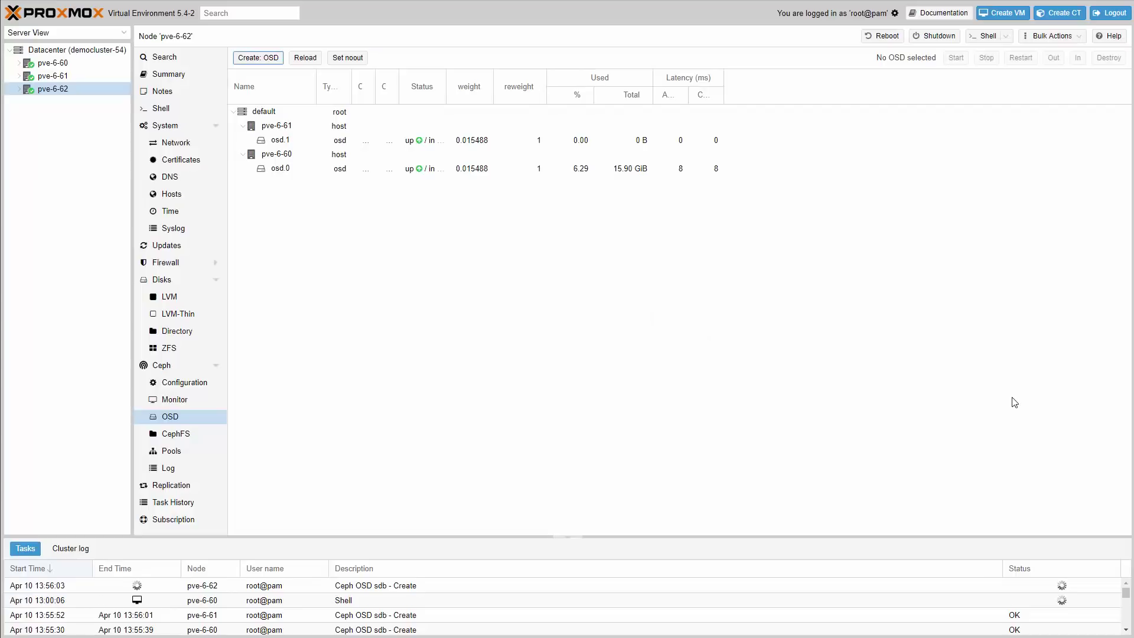
{"action": "left_click", "coordinate": [309, 62]}
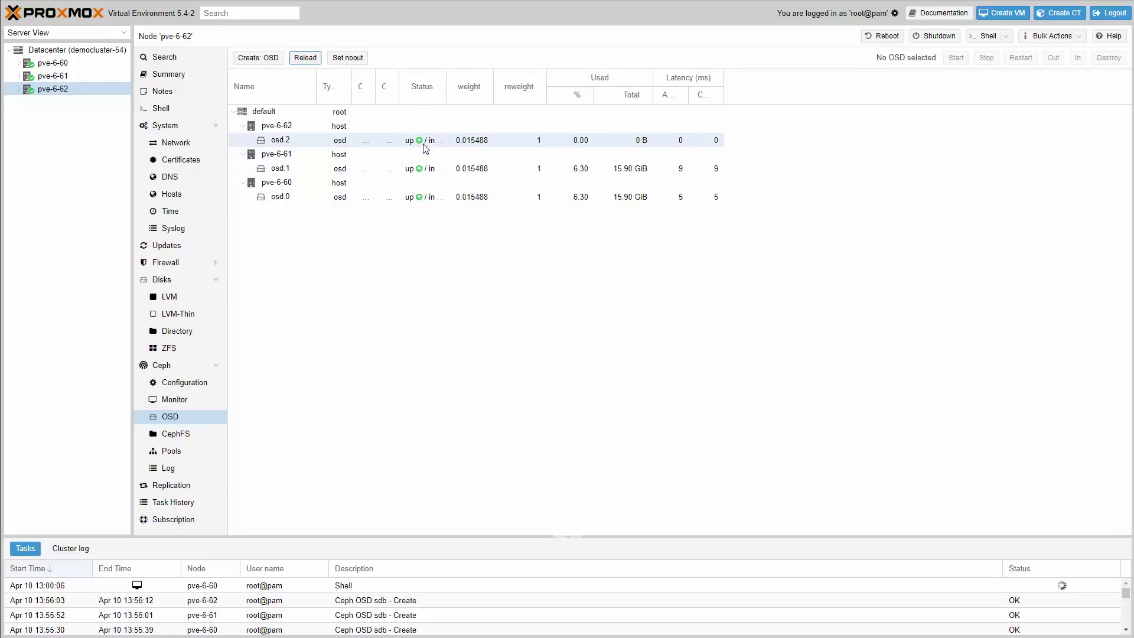
- Create Ceph pool ceph3 (size 3/2, 128 PGs), add it as storage, then view the CephFS page
{"action": "left_click", "coordinate": [176, 452]}
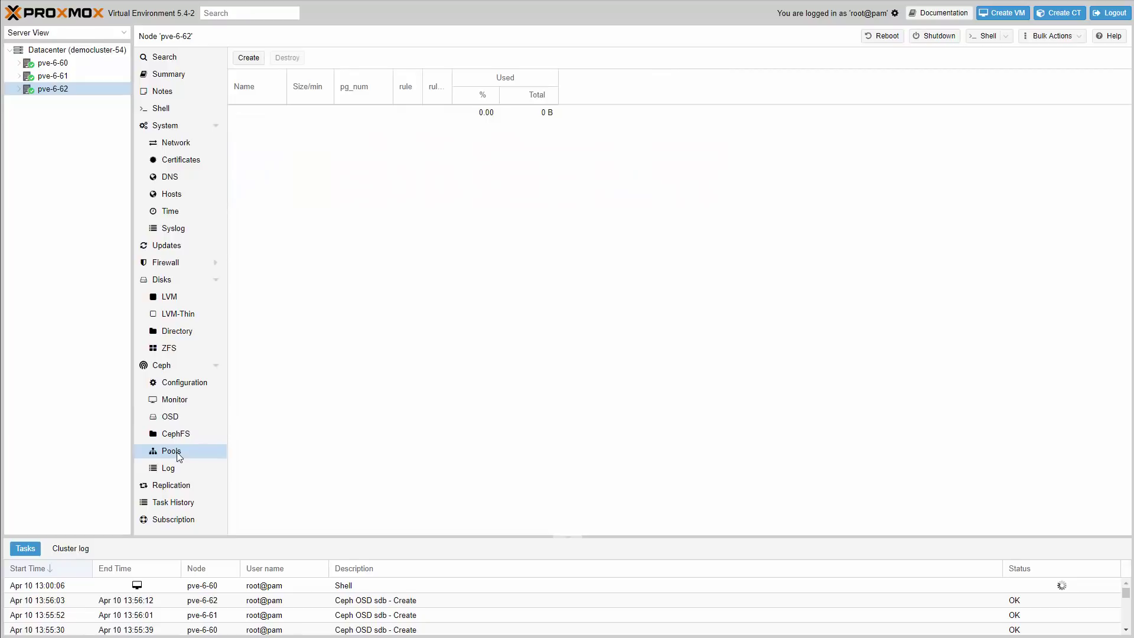
{"action": "left_click", "coordinate": [249, 59]}
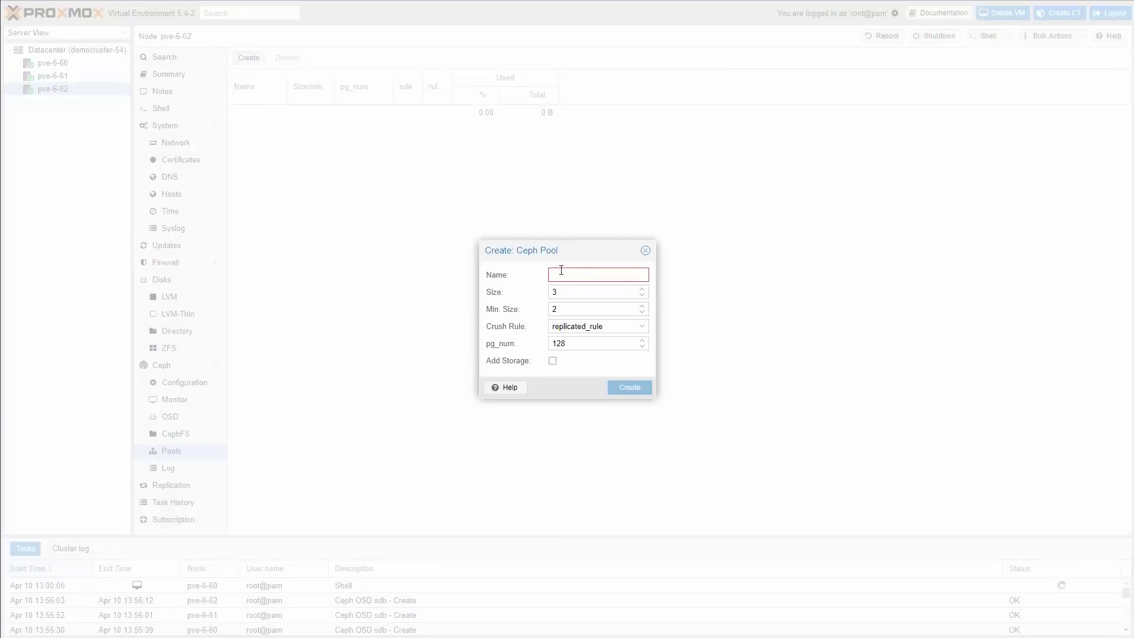
{"action": "type", "text": "ceph3"}
{"action": "left_click", "coordinate": [555, 362]}
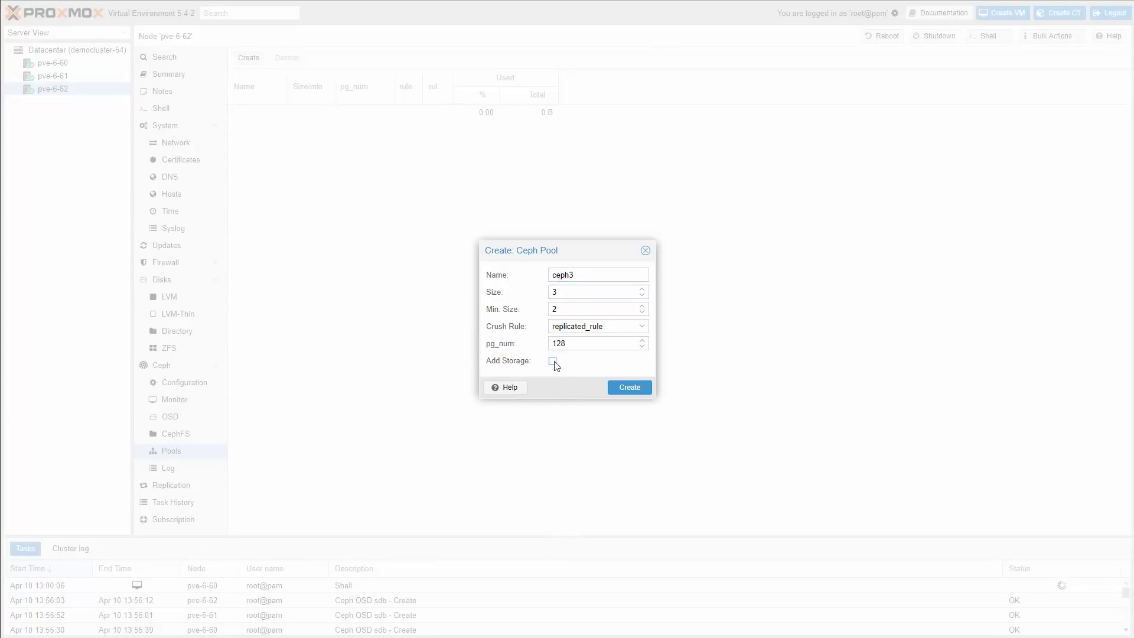
{"action": "left_click", "coordinate": [628, 388]}
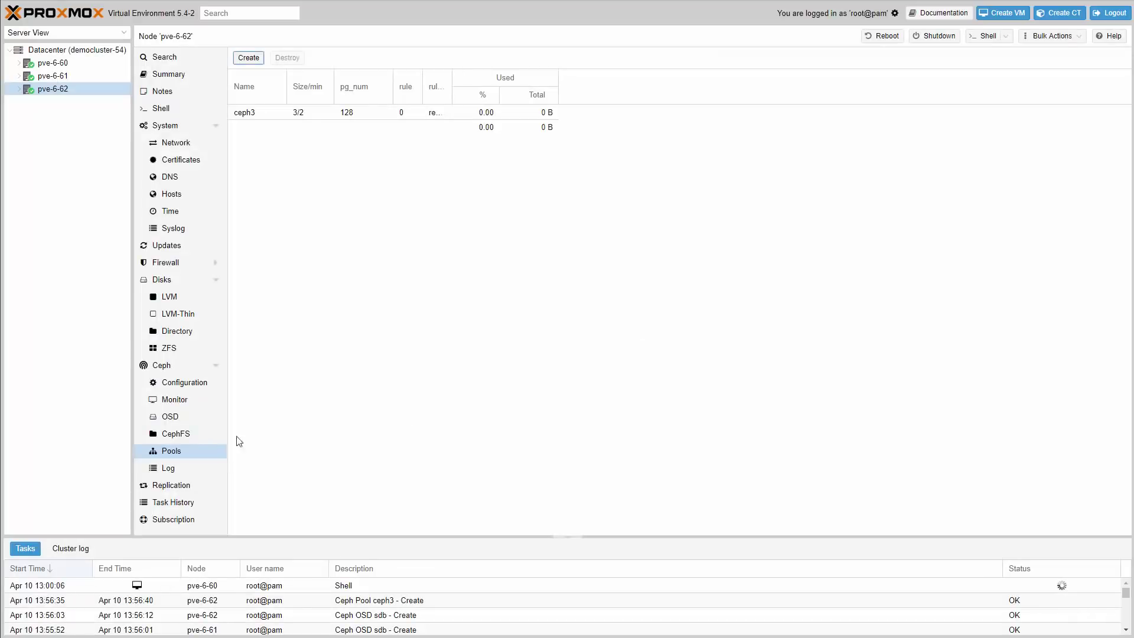
{"action": "left_click", "coordinate": [177, 434]}
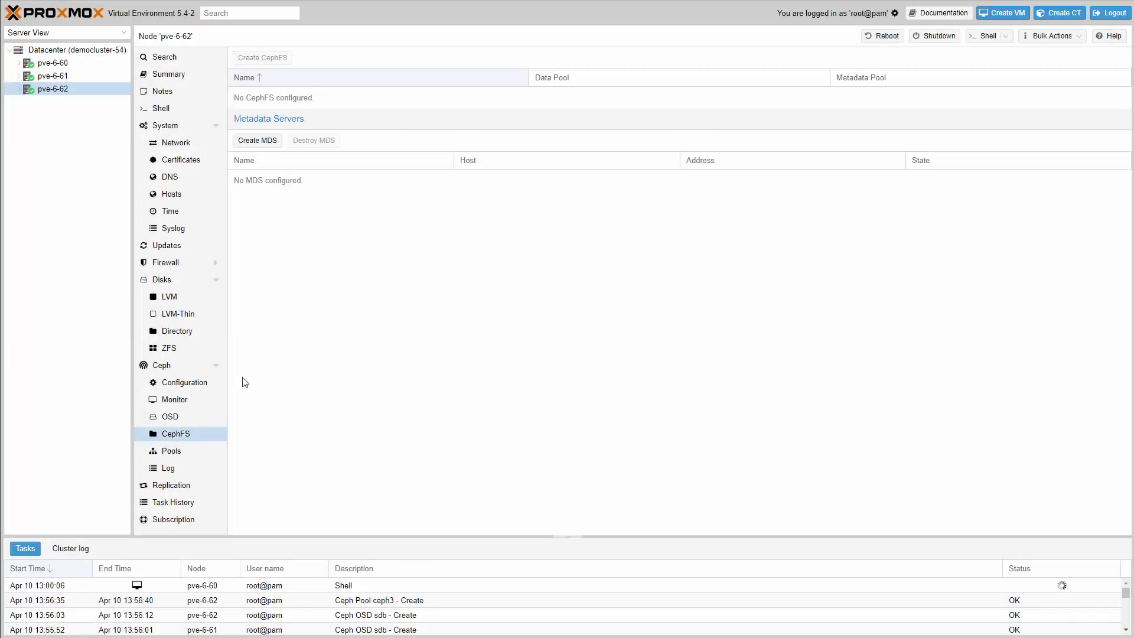
- Add metadata servers on nodes pve-6-60, pve-6-61 and pve-6-62
{"action": "left_click", "coordinate": [265, 148]}
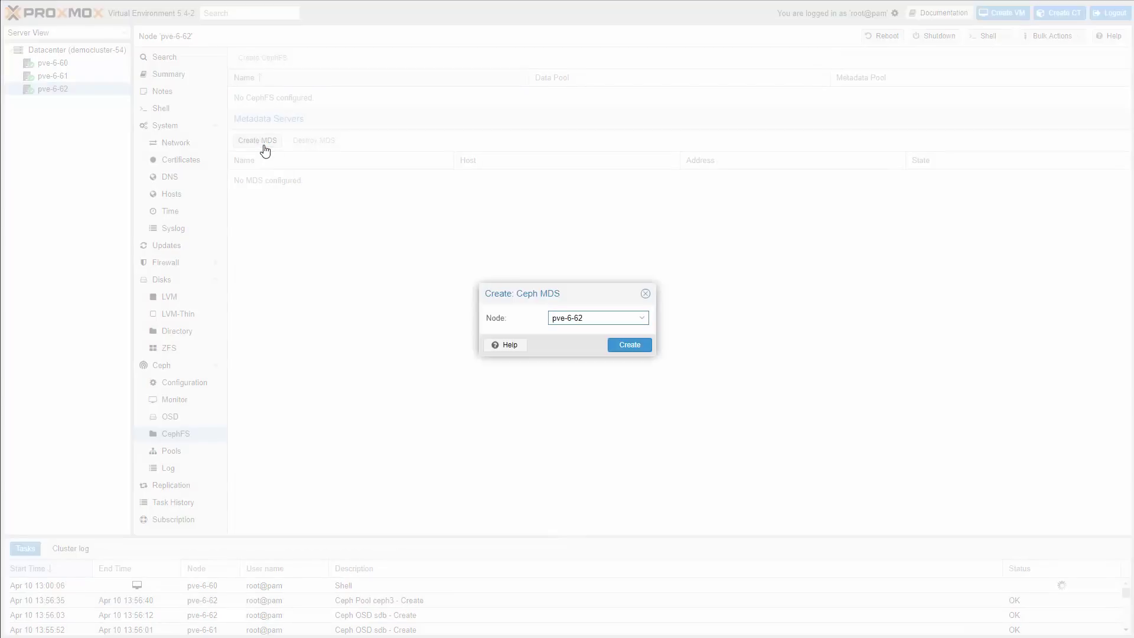
{"action": "left_click", "coordinate": [607, 318]}
{"action": "left_click", "coordinate": [617, 346]}
{"action": "left_click", "coordinate": [625, 345]}
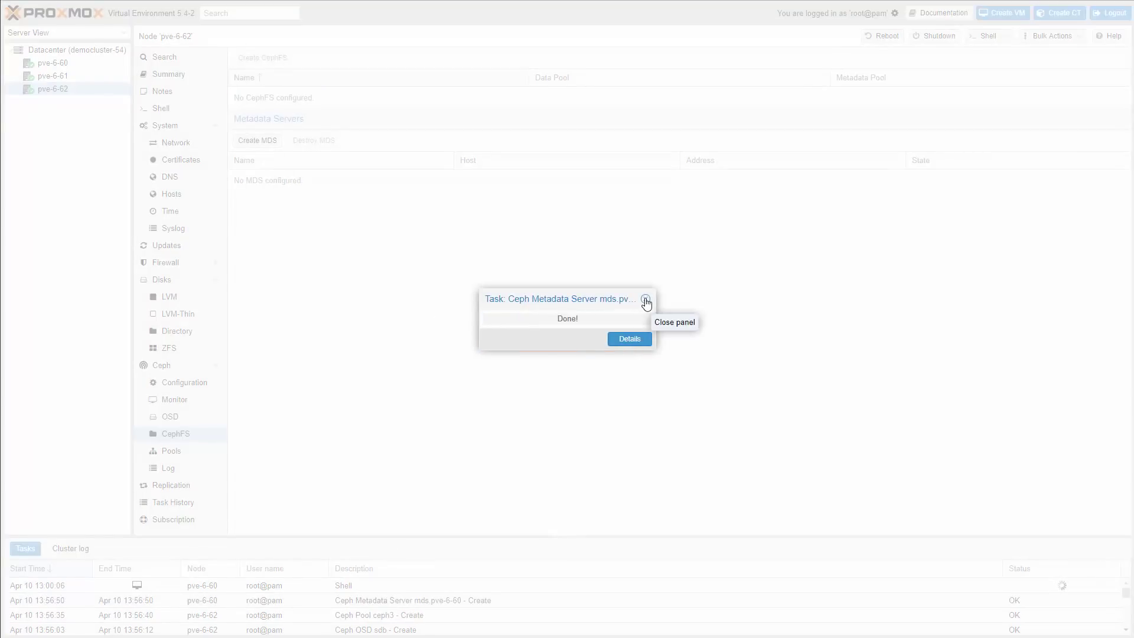
{"action": "left_click", "coordinate": [262, 142]}
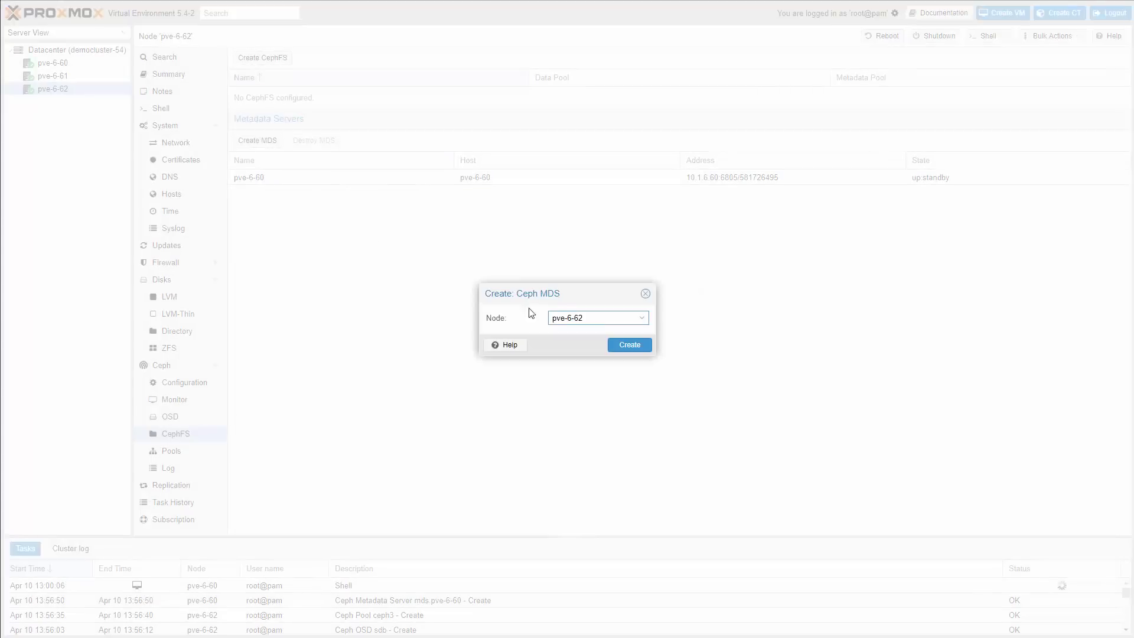
{"action": "left_click", "coordinate": [568, 317]}
{"action": "left_click", "coordinate": [570, 361]}
{"action": "left_click", "coordinate": [647, 355]}
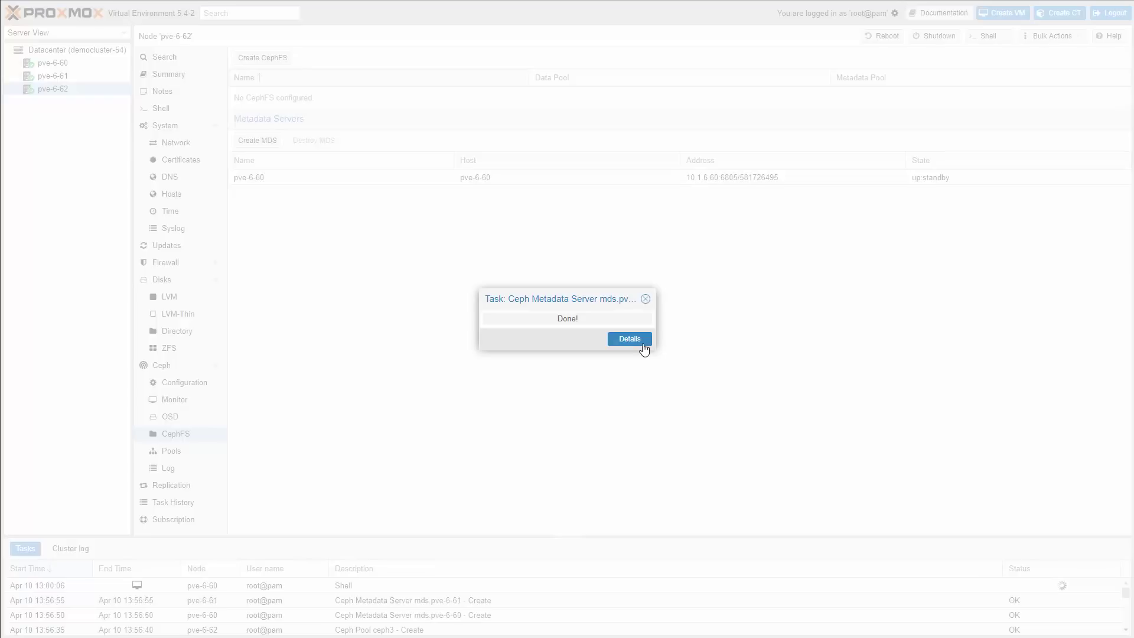
{"action": "left_click", "coordinate": [267, 142]}
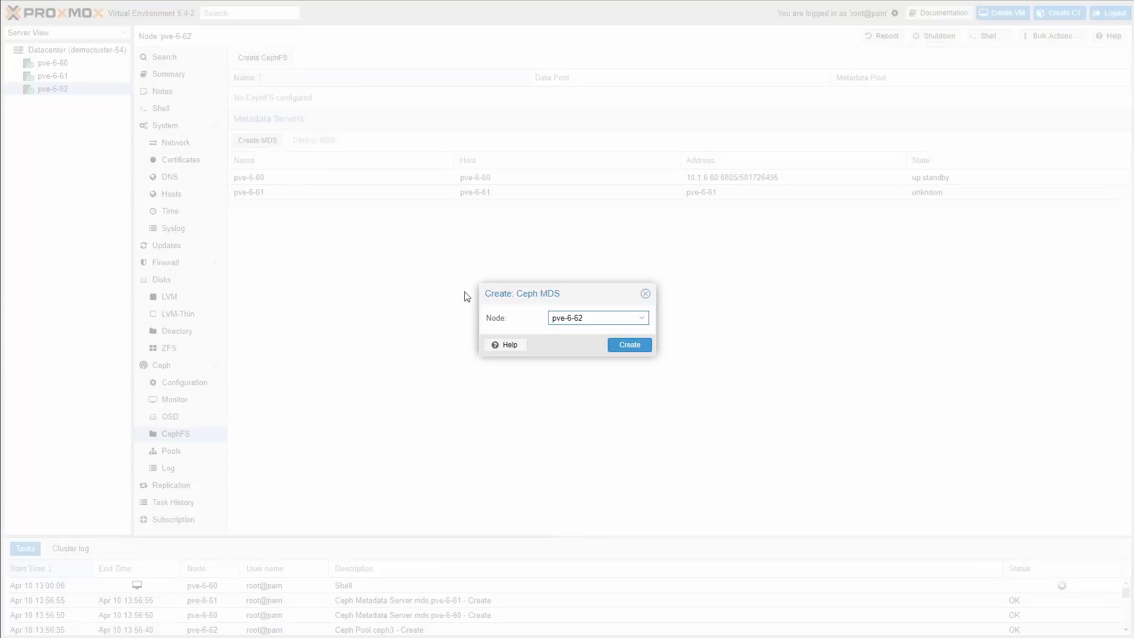
{"action": "left_click", "coordinate": [622, 348]}
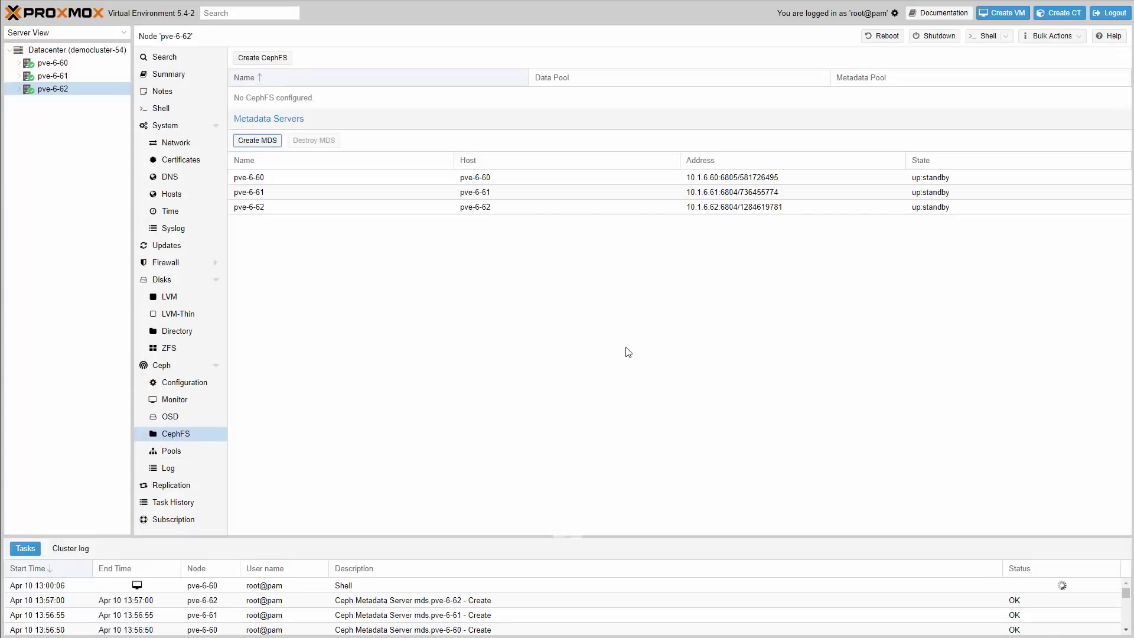
- Create the cephfs file system with 64 placement groups
{"action": "left_click", "coordinate": [263, 57]}
{"action": "key", "text": "Tab"}
{"action": "type", "text": "64"}
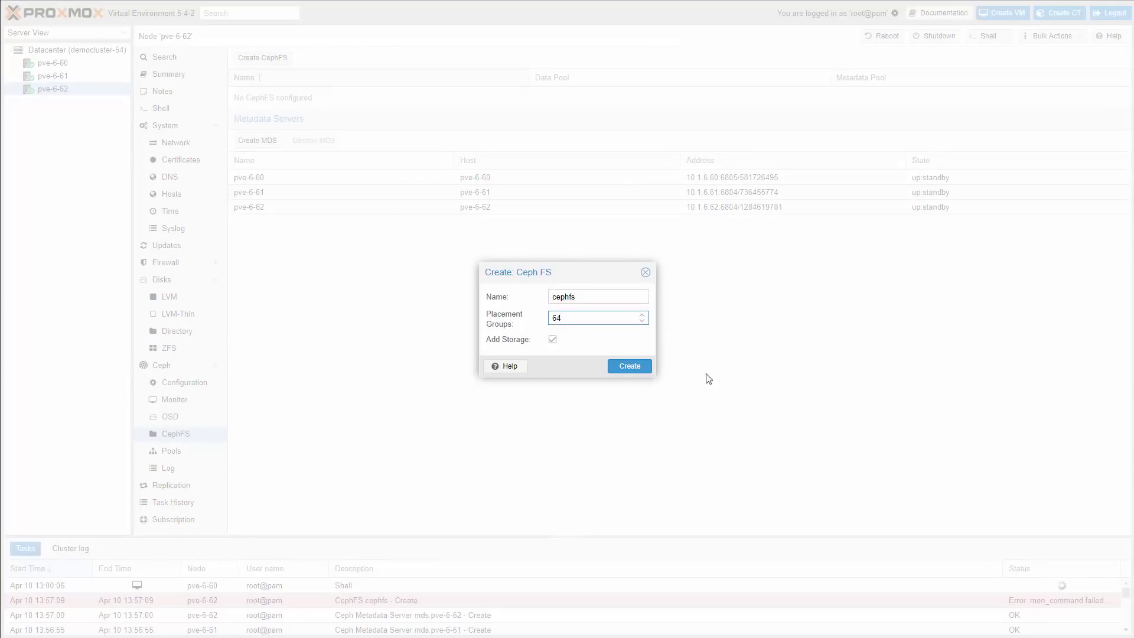
{"action": "left_click", "coordinate": [641, 368]}
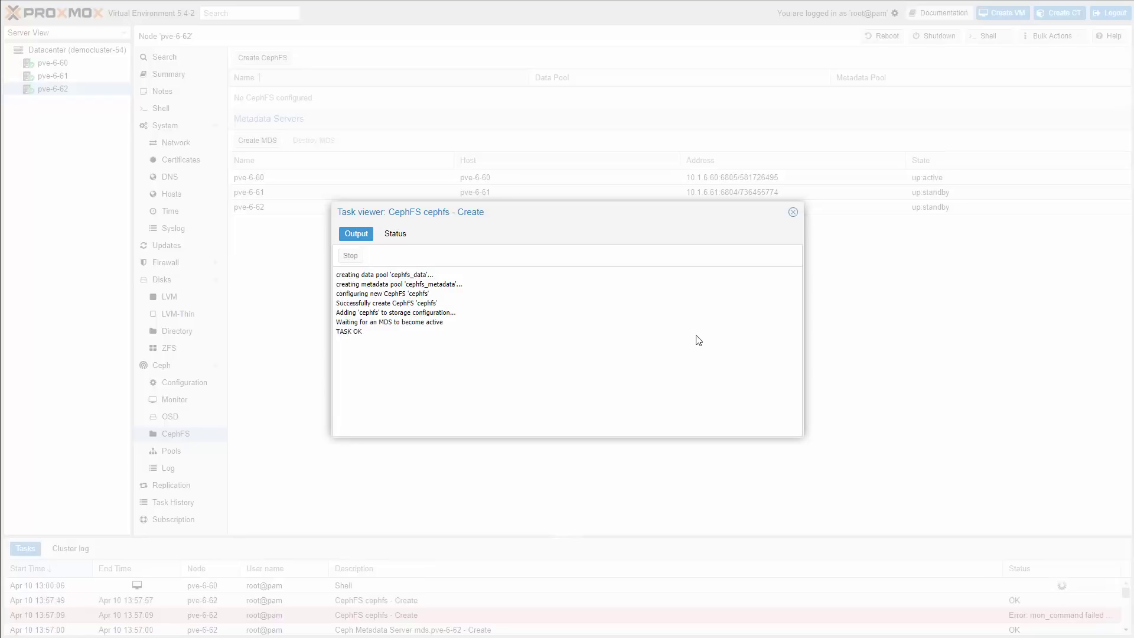
{"action": "left_click", "coordinate": [793, 212]}
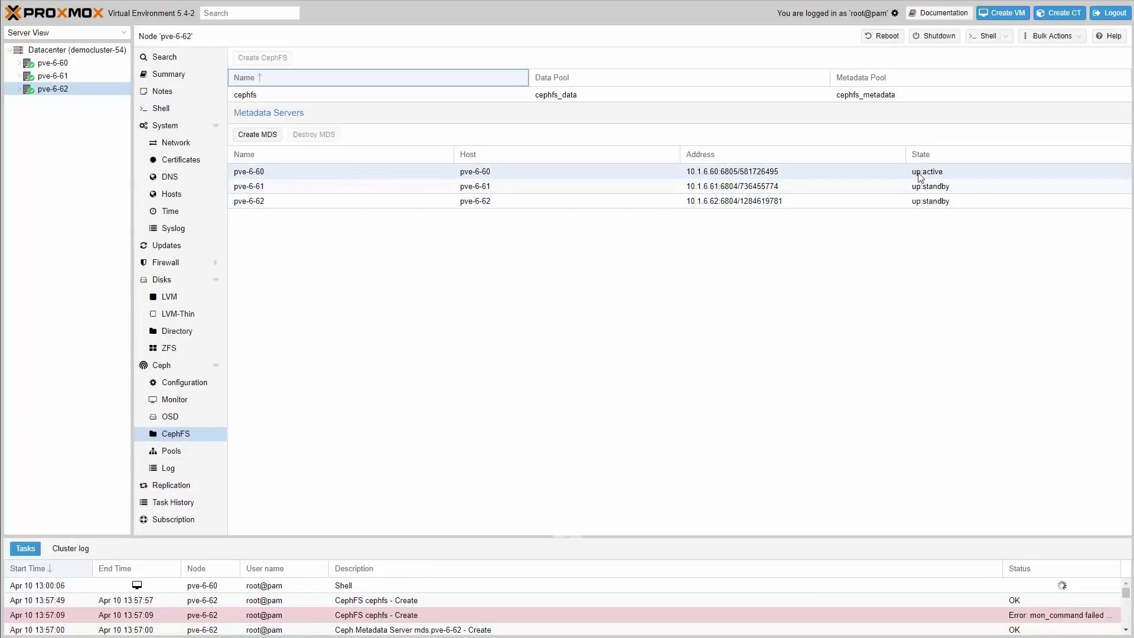
- Inspect the ceph3 storage summary and content, the cephfs storage, and pve-6-60's Ceph status
{"action": "left_click", "coordinate": [19, 63]}
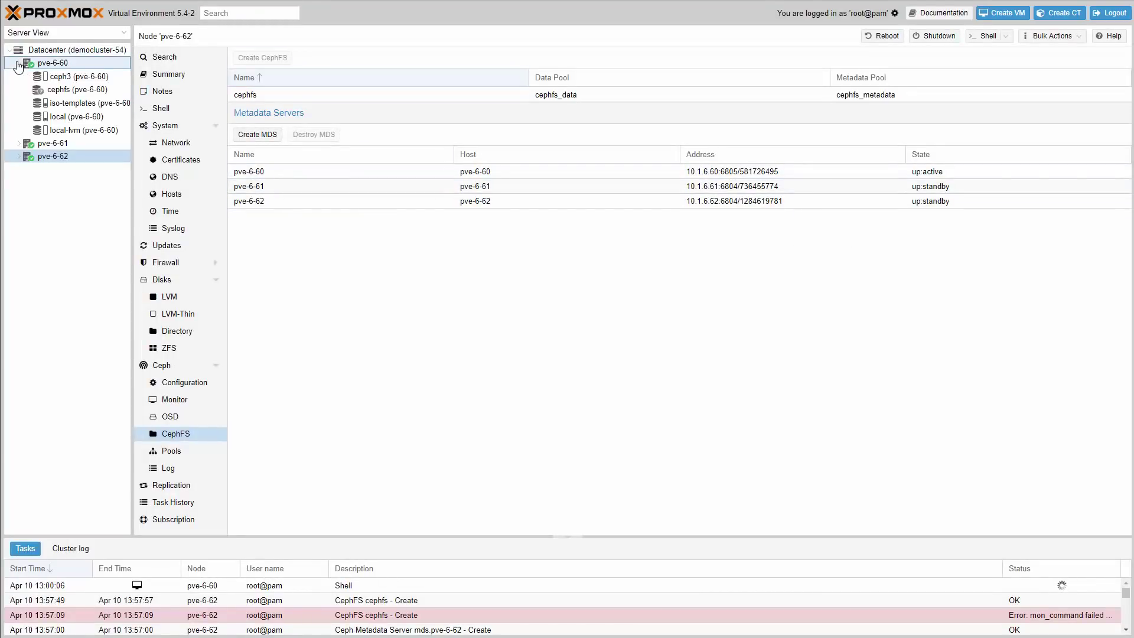
{"action": "left_click", "coordinate": [66, 76]}
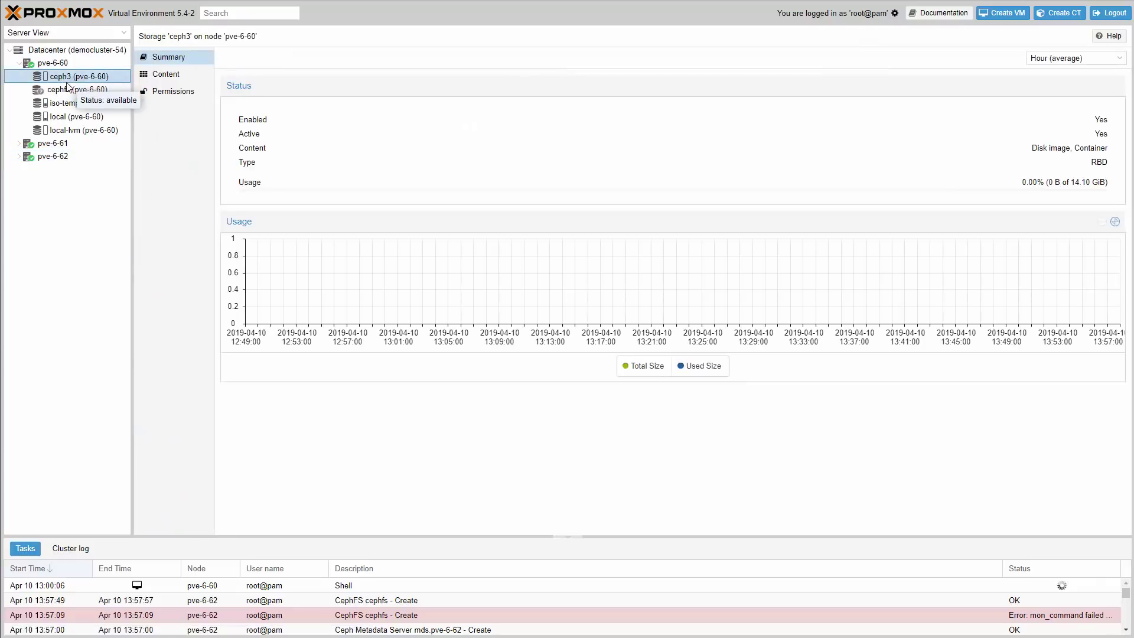
{"action": "left_click", "coordinate": [167, 81]}
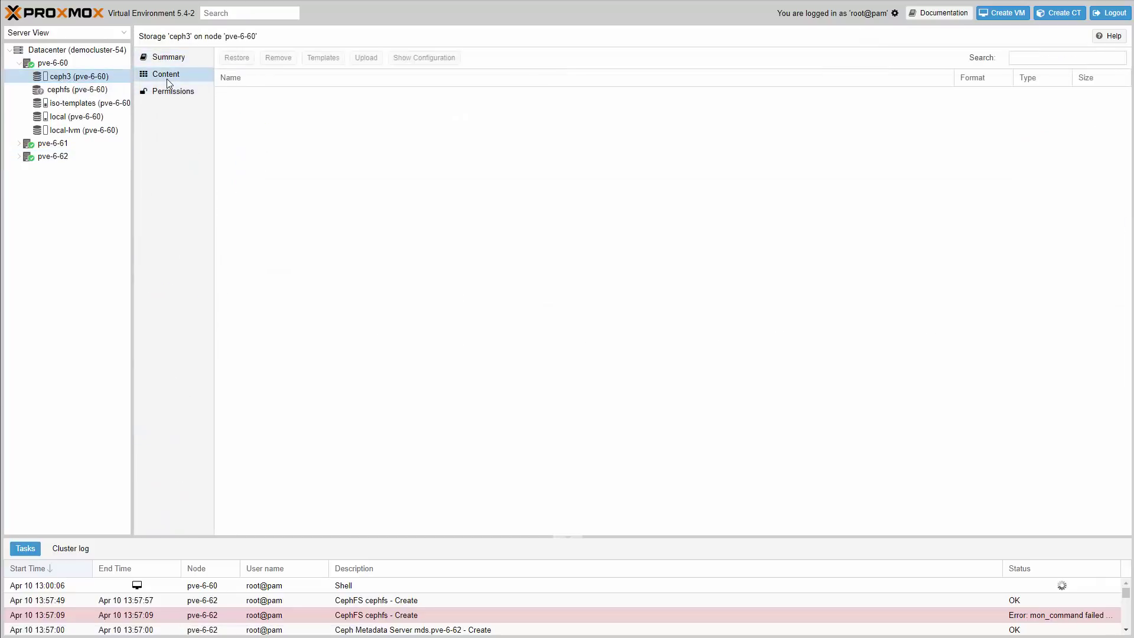
{"action": "left_click", "coordinate": [81, 92]}
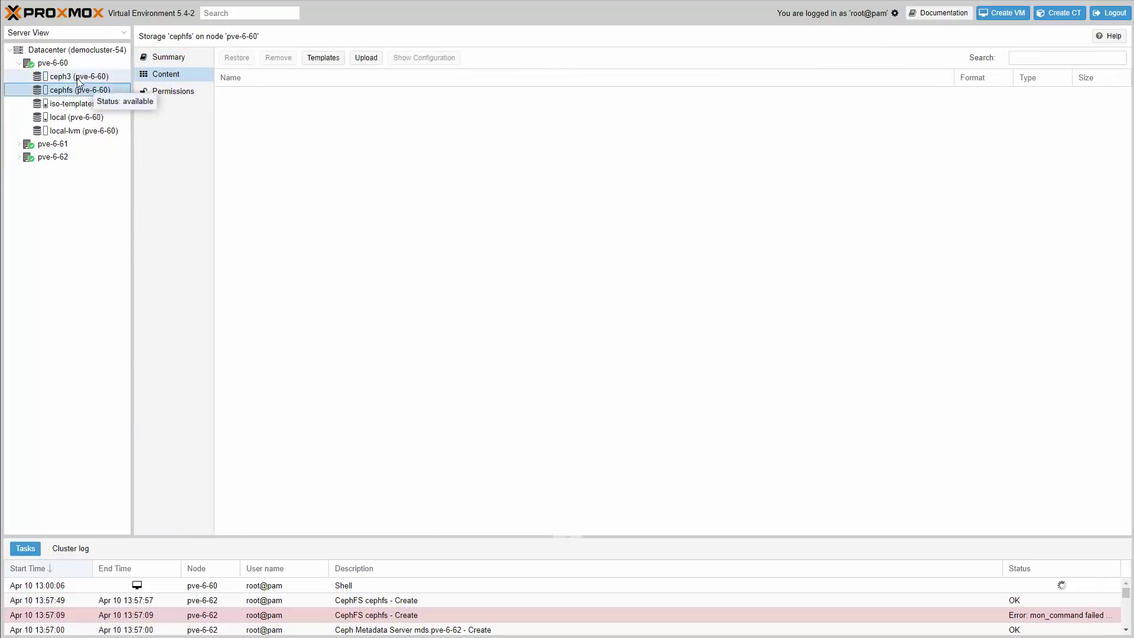
{"action": "left_click", "coordinate": [53, 63]}
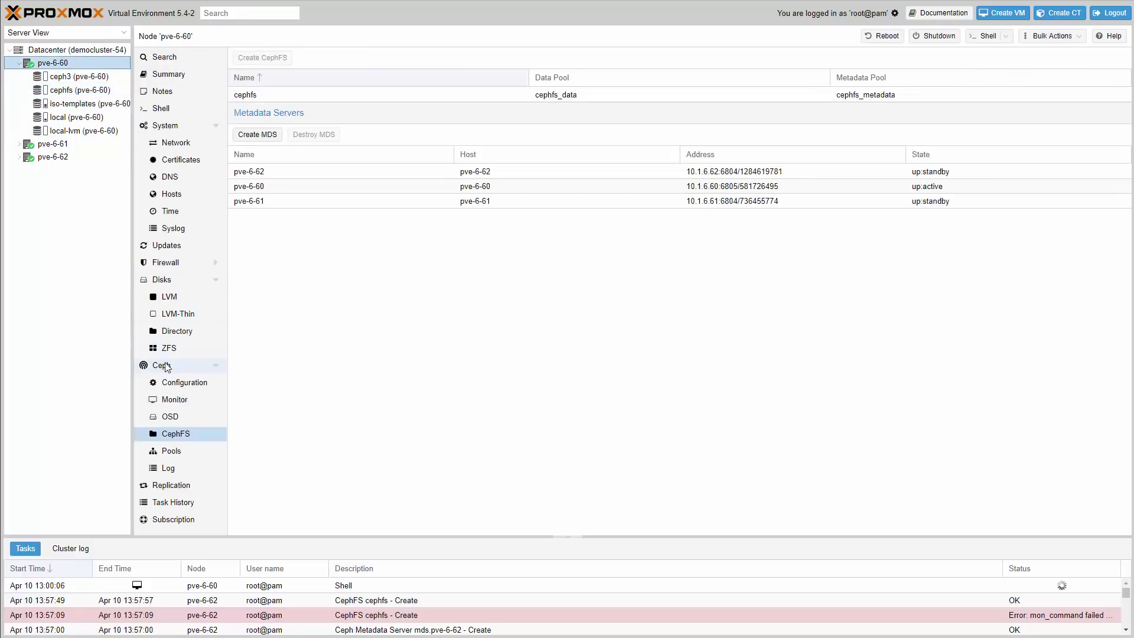
{"action": "left_click", "coordinate": [165, 366]}
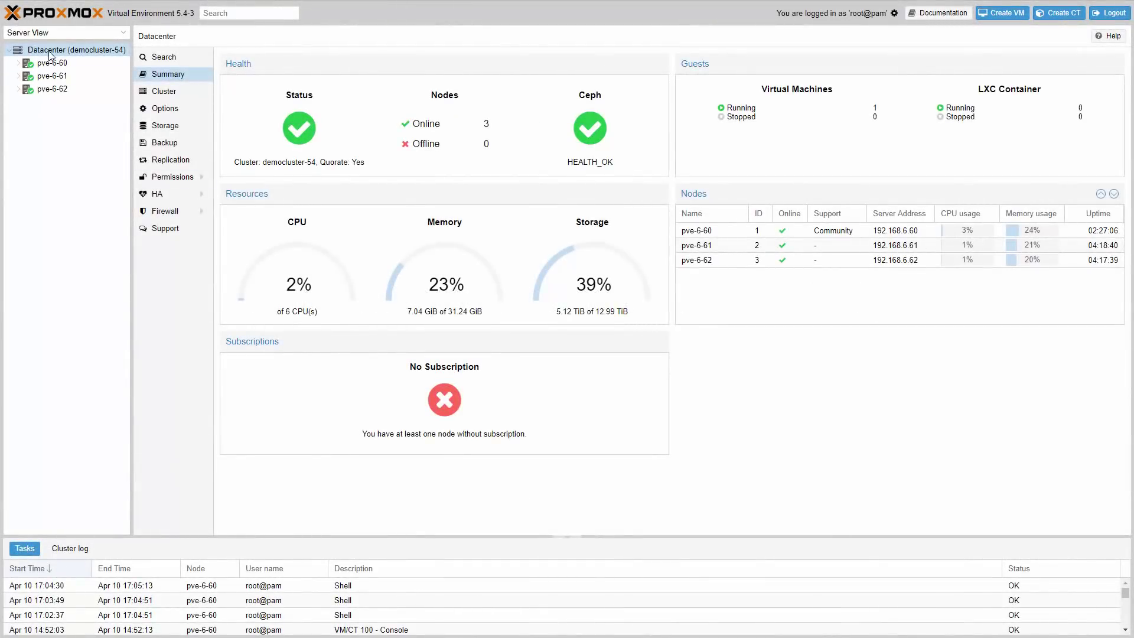
- Review the HA shutdown policy choices, leave them at Default, and open the datacenter documentation
{"action": "left_click", "coordinate": [170, 112]}
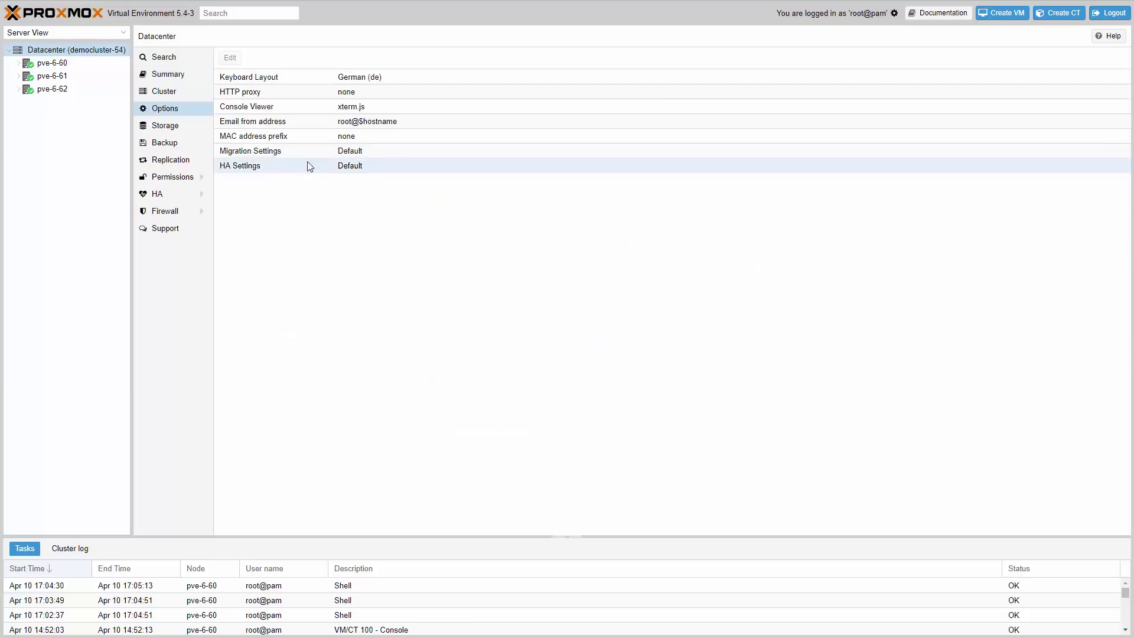
{"action": "left_click", "coordinate": [359, 167]}
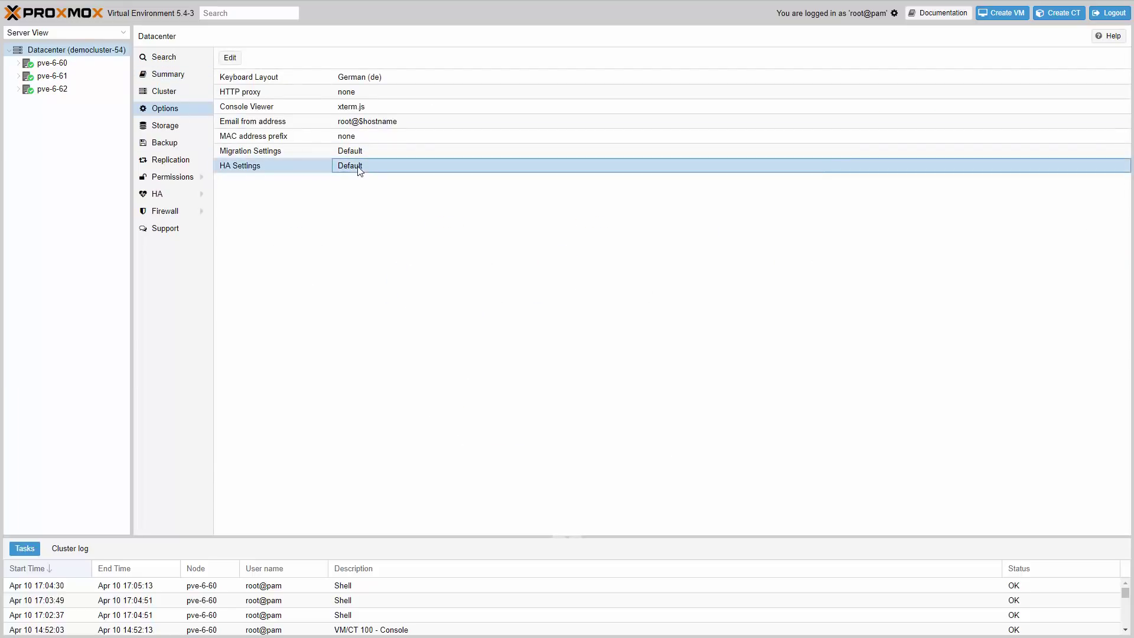
{"action": "left_click", "coordinate": [238, 58]}
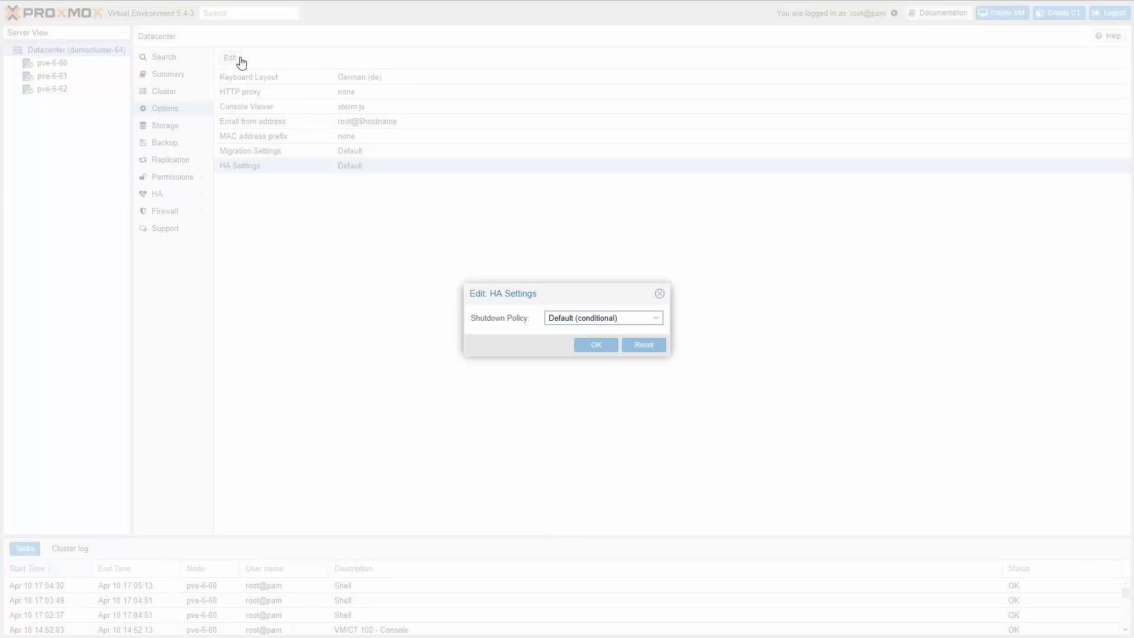
{"action": "left_click", "coordinate": [656, 322]}
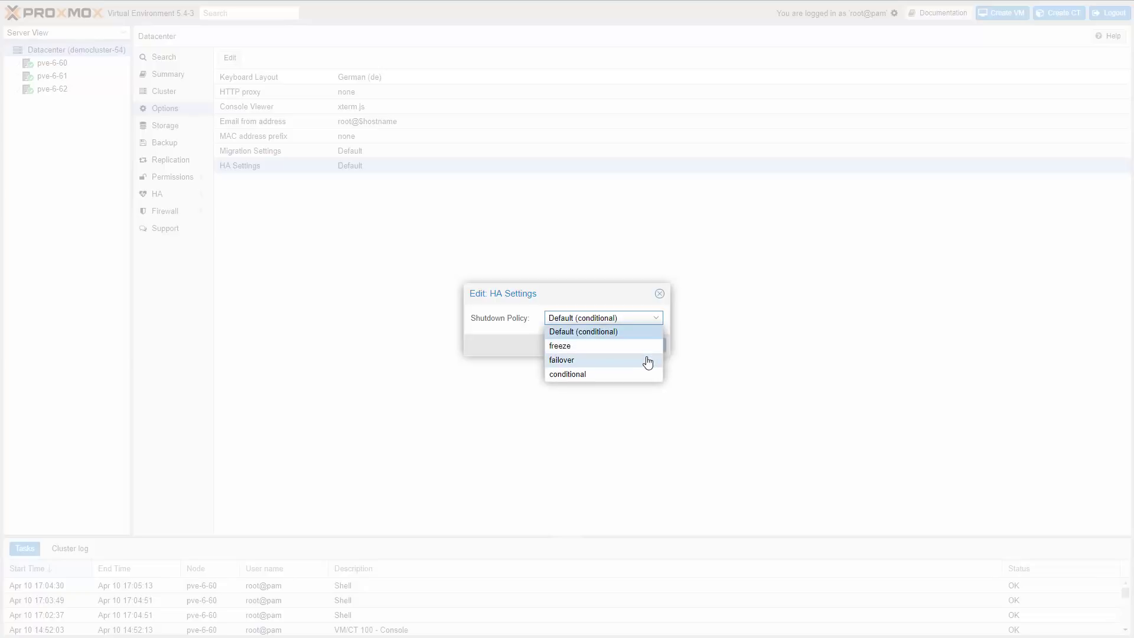
{"action": "left_click", "coordinate": [659, 294]}
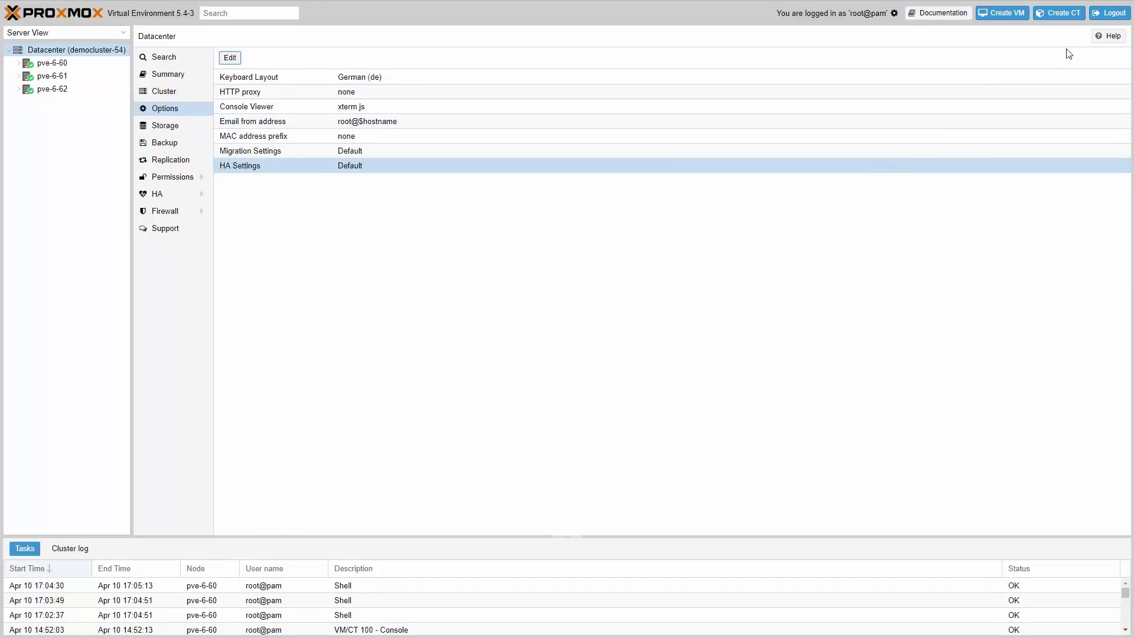
{"action": "left_click", "coordinate": [1106, 41]}
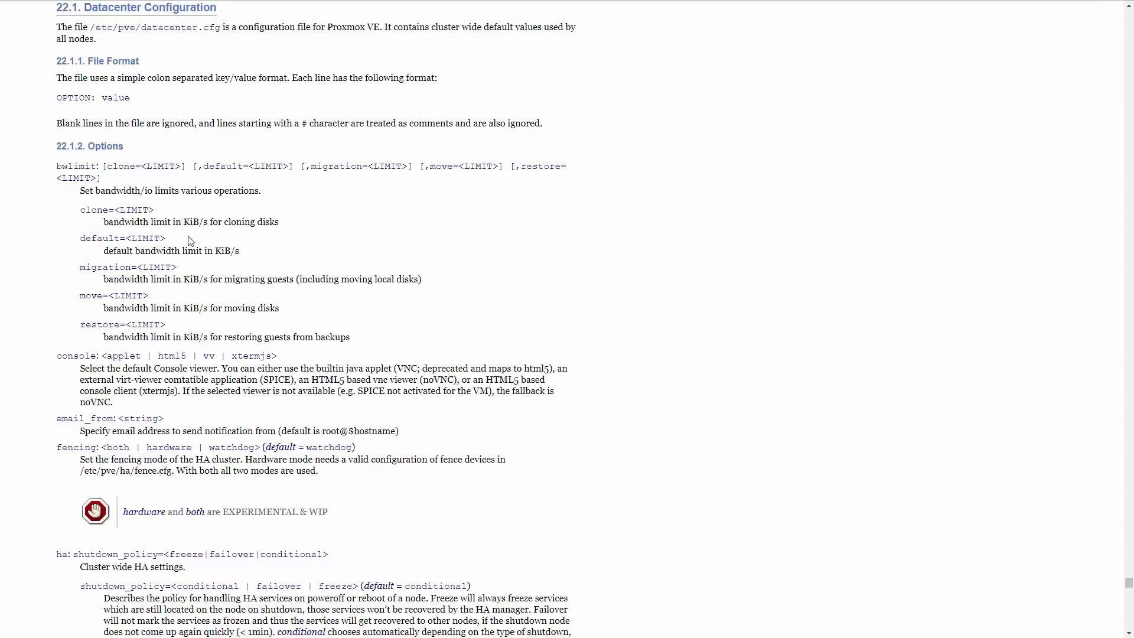
{"action": "scroll", "coordinate": [321, 373], "scroll_direction": "down", "scroll_amount": 6}
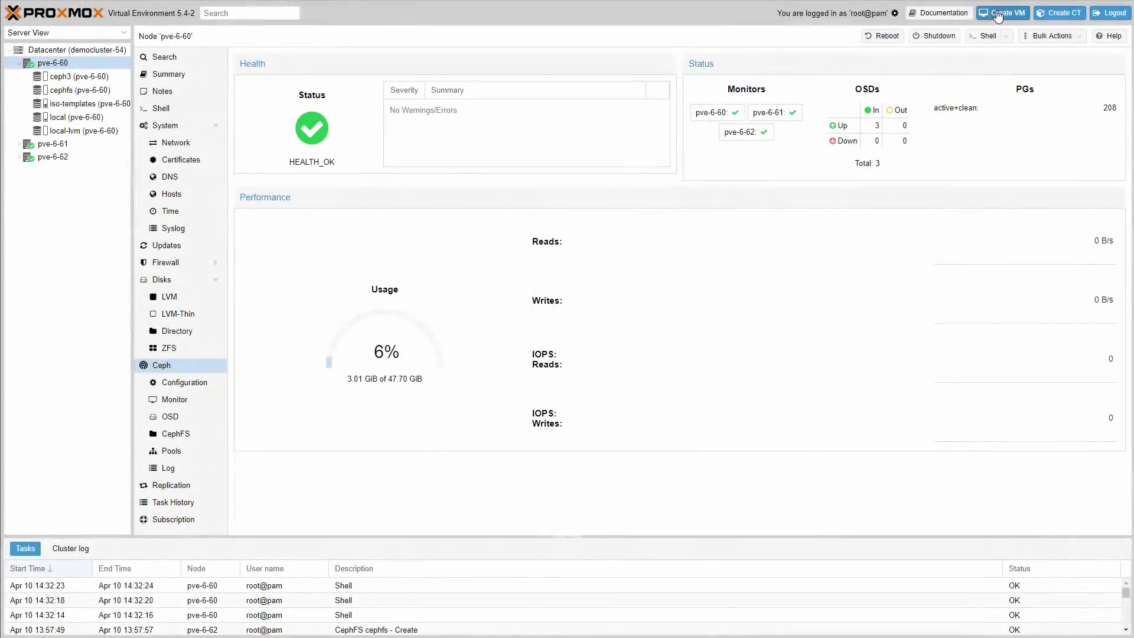
- Name the new VM Ubuntu1904 and choose the Ubuntu 19.04 beta desktop ISO from iso-templates
{"action": "left_click", "coordinate": [998, 14]}
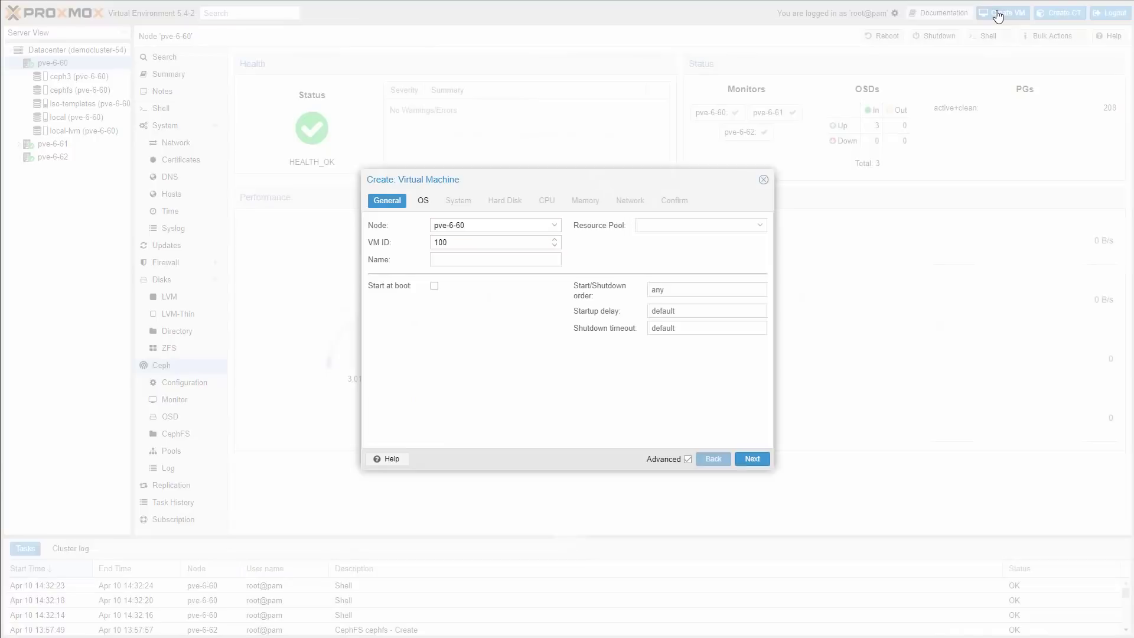
{"action": "left_click", "coordinate": [477, 259]}
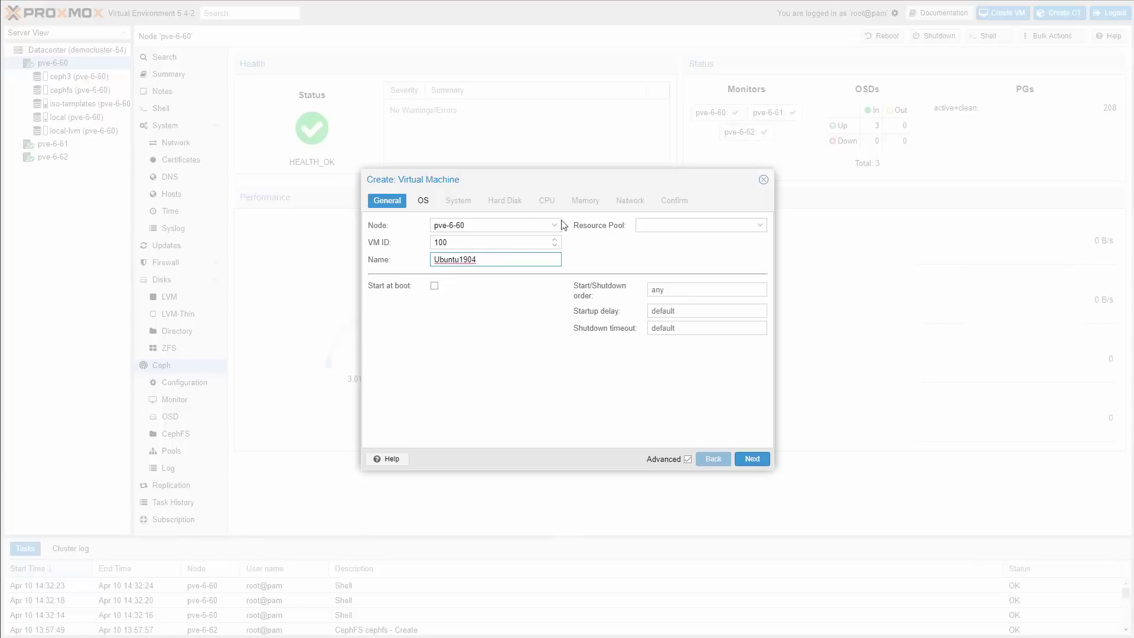
{"action": "left_click", "coordinate": [752, 460]}
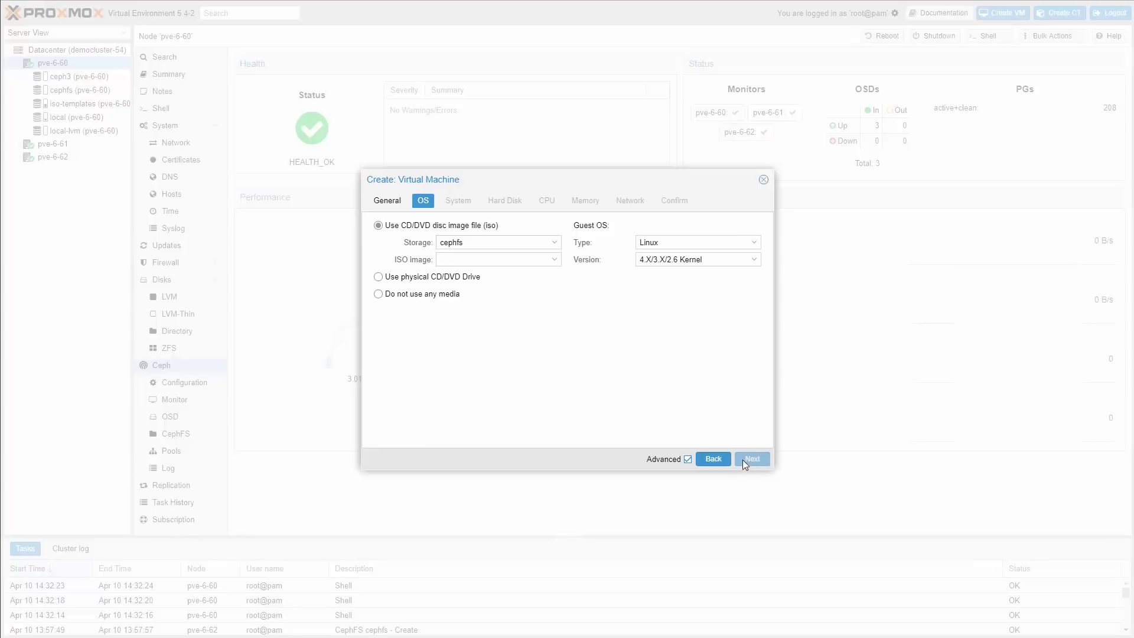
{"action": "left_click", "coordinate": [556, 245]}
{"action": "left_click", "coordinate": [504, 294]}
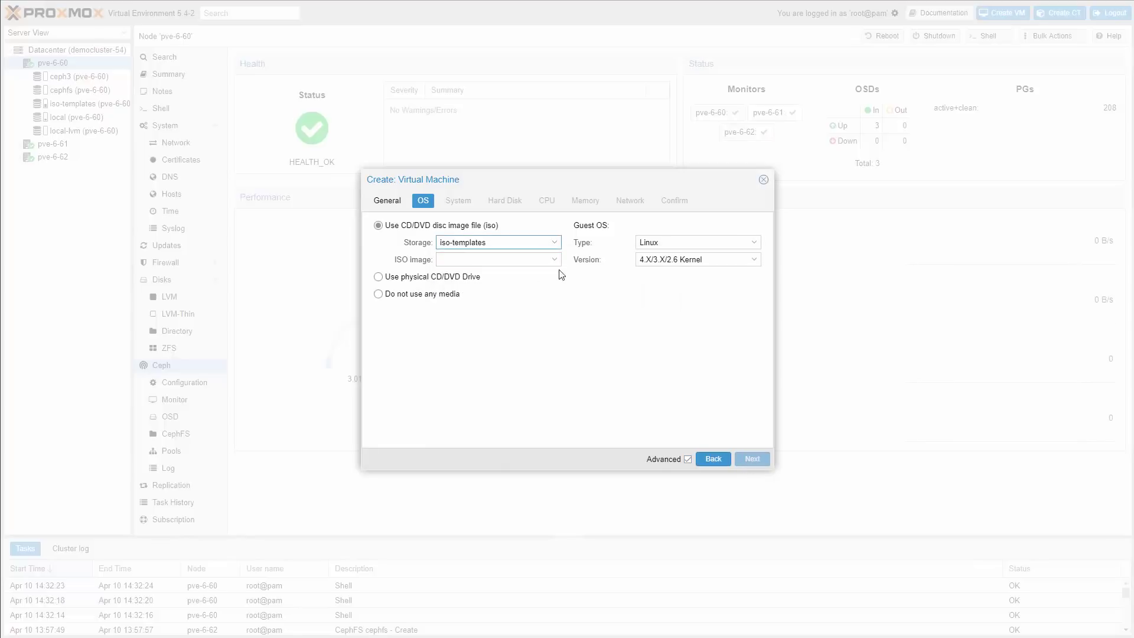
{"action": "left_click", "coordinate": [555, 260]}
{"action": "left_click_drag", "start_coordinate": [786, 306], "coordinate": [775, 406]}
{"action": "left_click", "coordinate": [575, 354]}
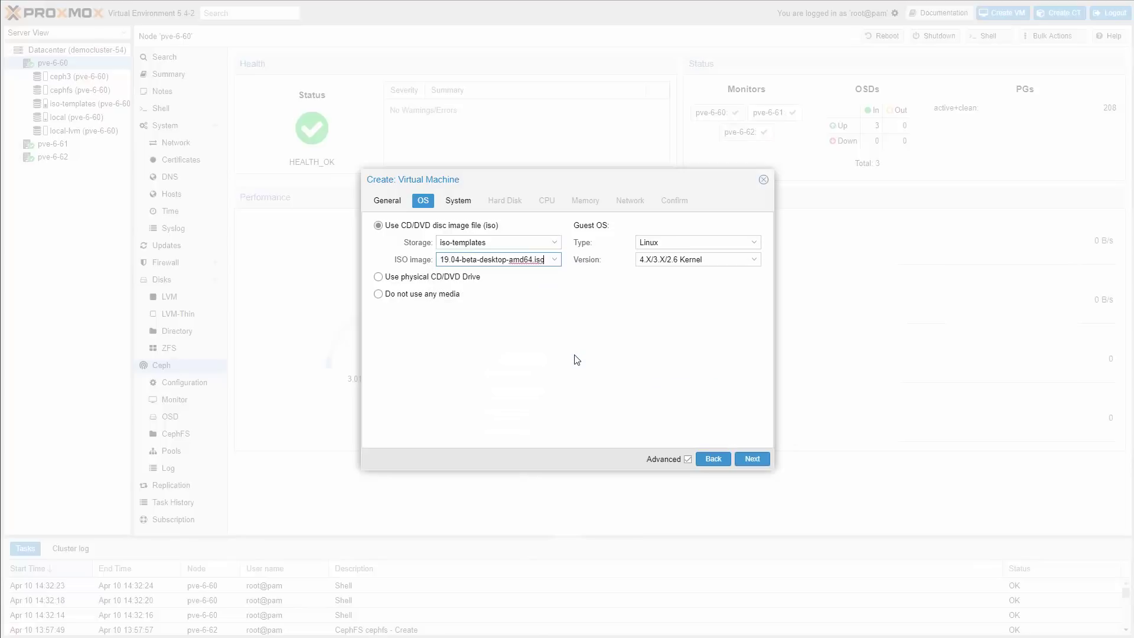
- Enable the Qemu guest agent, keeping SeaBIOS, i440fx and VirtIO SCSI defaults
{"action": "left_click", "coordinate": [458, 201]}
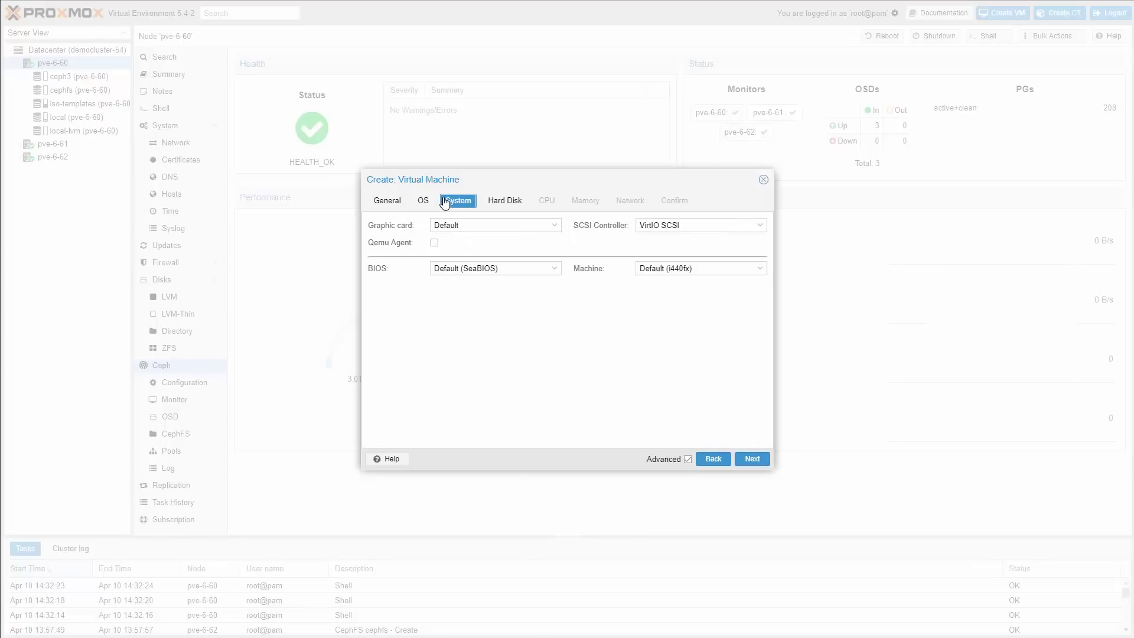
{"action": "left_click", "coordinate": [556, 269]}
{"action": "left_click", "coordinate": [559, 276]}
{"action": "left_click", "coordinate": [435, 243]}
{"action": "left_click", "coordinate": [706, 269]}
{"action": "left_click", "coordinate": [706, 271]}
{"action": "left_click", "coordinate": [724, 227]}
{"action": "left_click", "coordinate": [728, 228]}
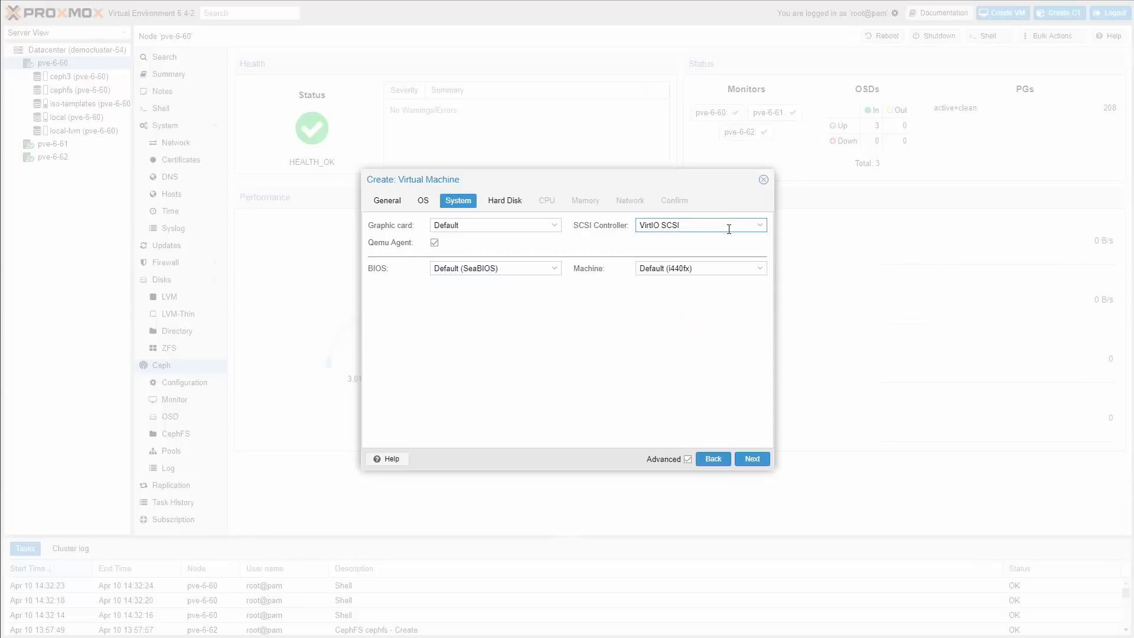
- Enable discard and SSD emulation on the 32 GiB ceph3 disk, with 2 cores and 1024 MiB RAM
{"action": "left_click", "coordinate": [761, 462]}
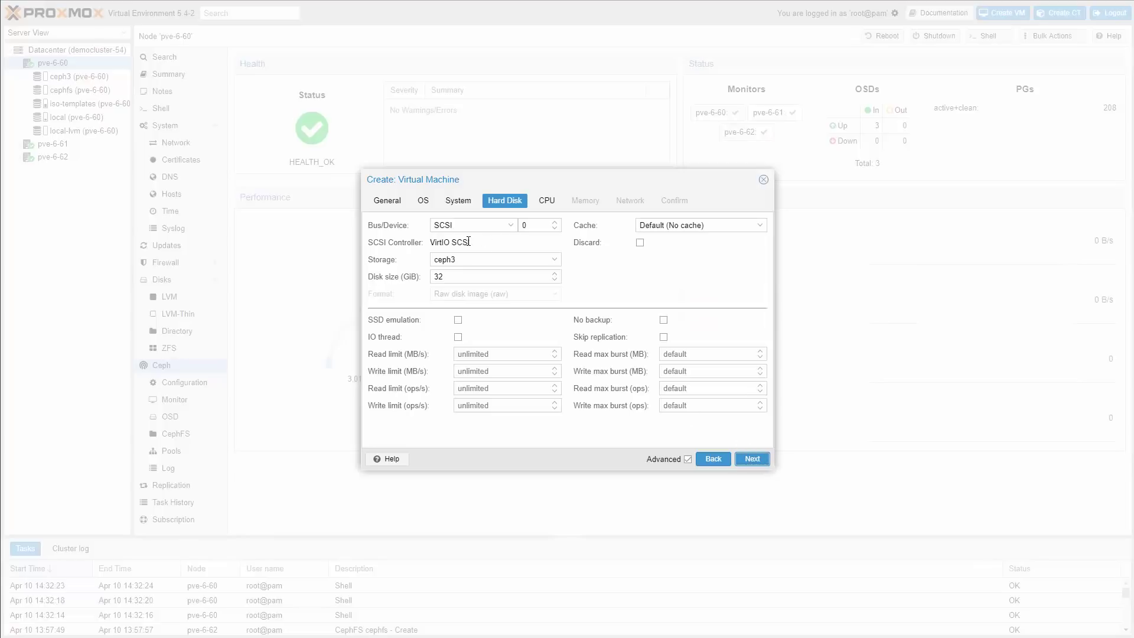
{"action": "left_click", "coordinate": [640, 242]}
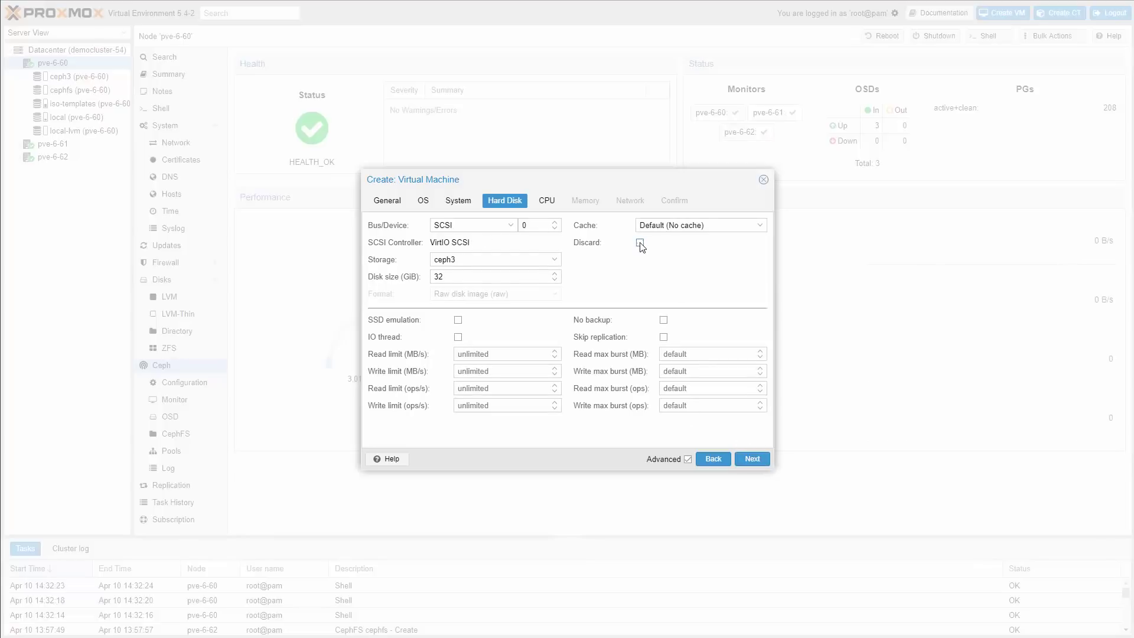
{"action": "left_click", "coordinate": [459, 321]}
{"action": "left_click", "coordinate": [752, 464]}
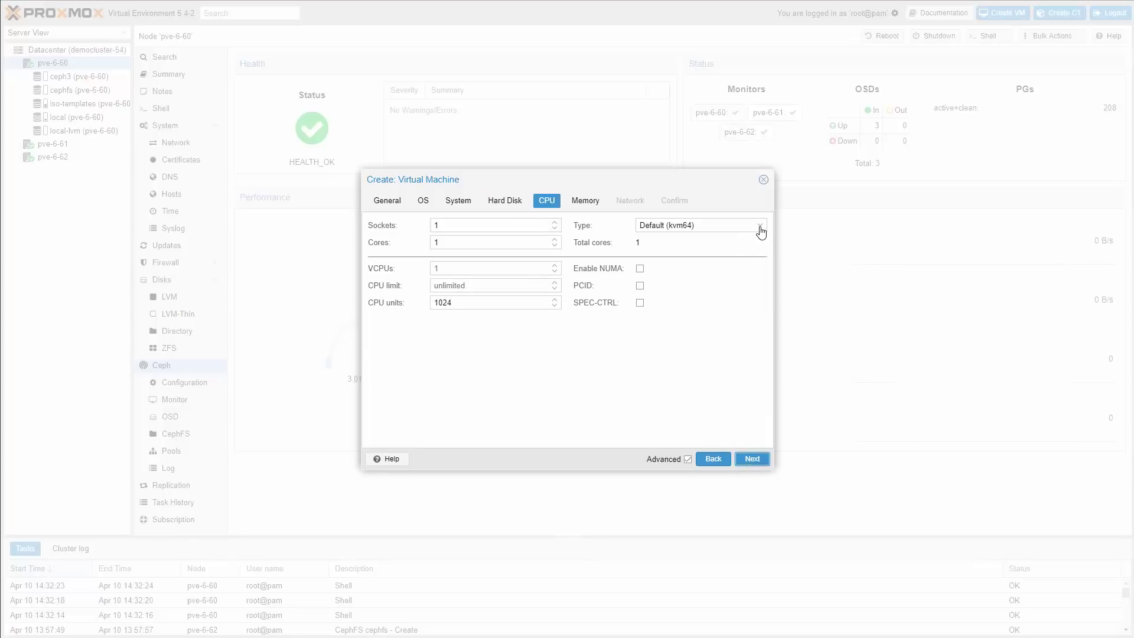
{"action": "left_click", "coordinate": [554, 239]}
{"action": "left_click", "coordinate": [585, 200]}
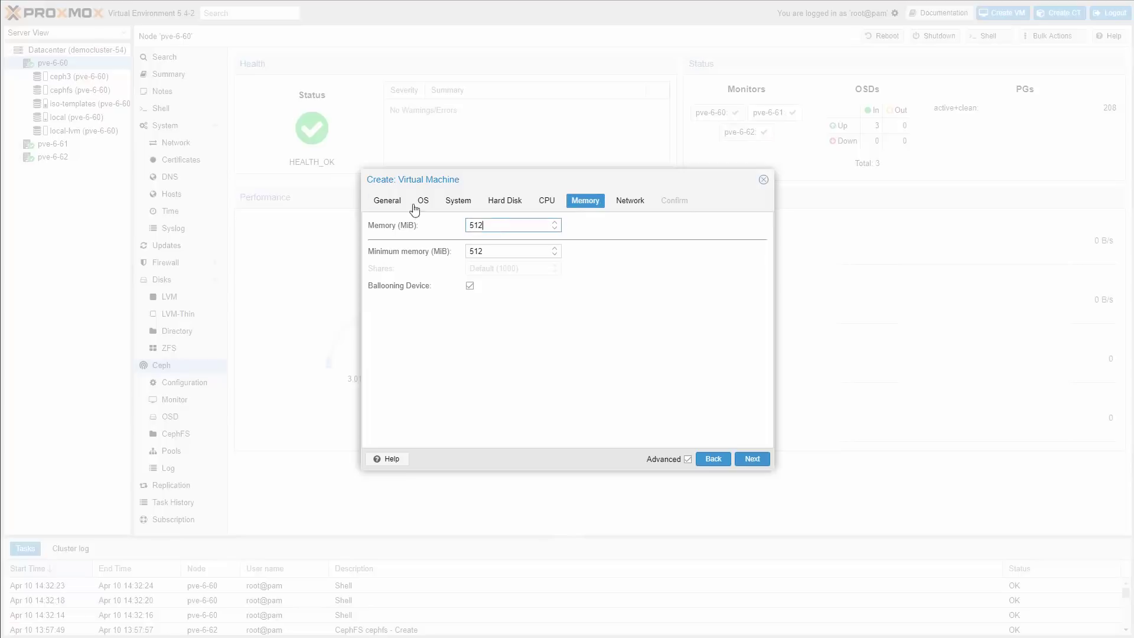
{"action": "type", "text": "1024"}
- Keep the VirtIO network card and have the VM start after creation
{"action": "left_click", "coordinate": [631, 201]}
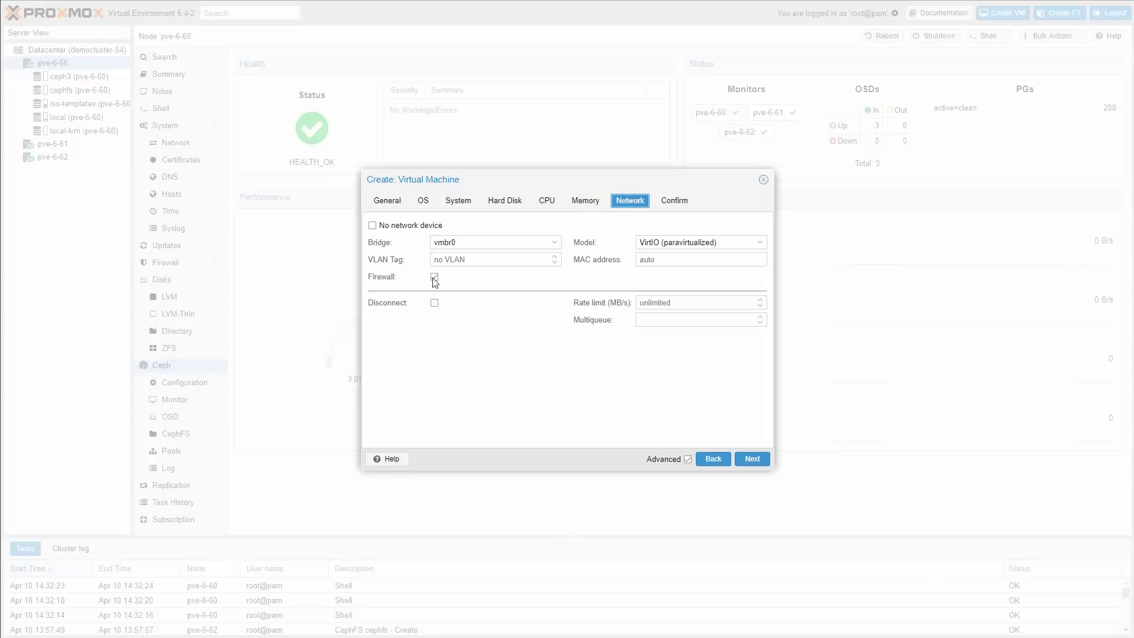
{"action": "left_click", "coordinate": [707, 247]}
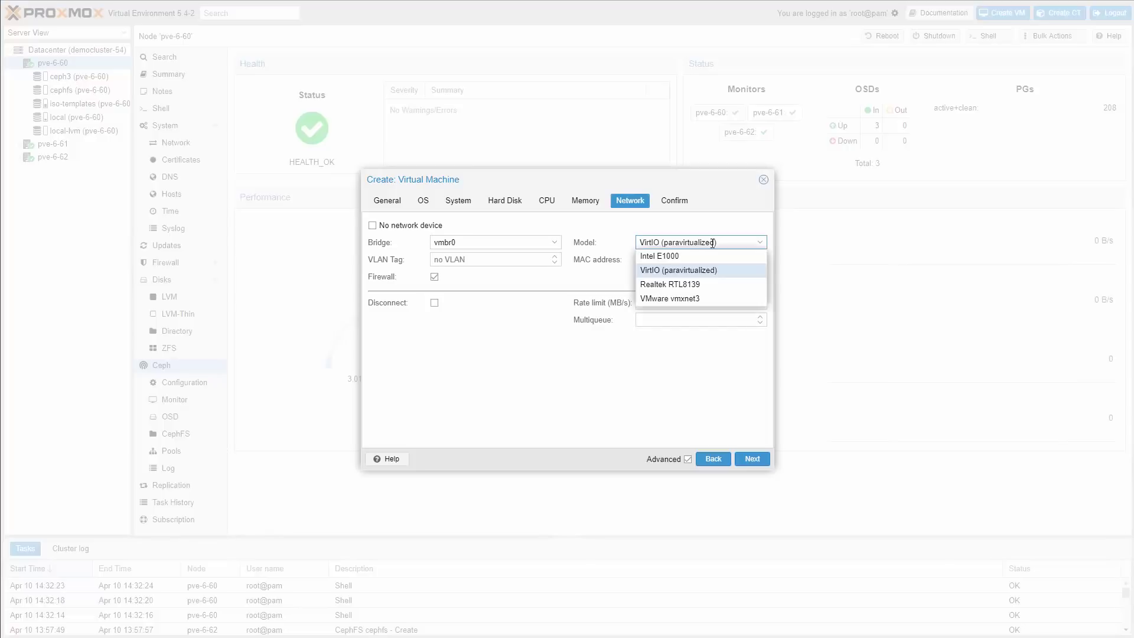
{"action": "left_click", "coordinate": [684, 202]}
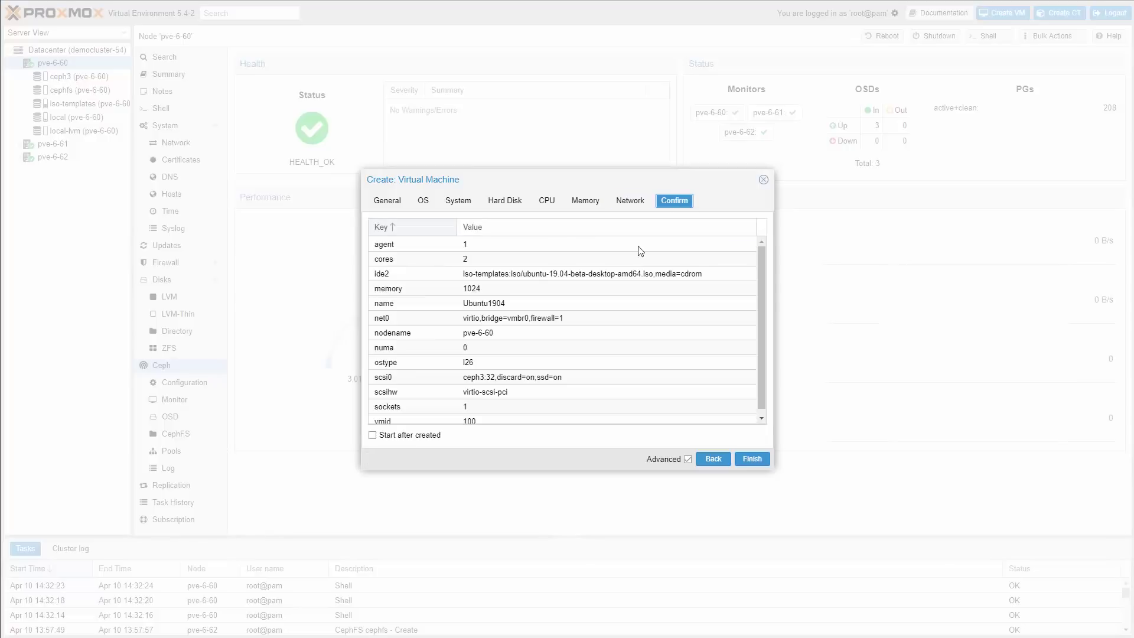
{"action": "left_click", "coordinate": [373, 436]}
- Create VM 100, then hibernate it from the Shutdown menu and confirm
{"action": "left_click", "coordinate": [760, 464]}
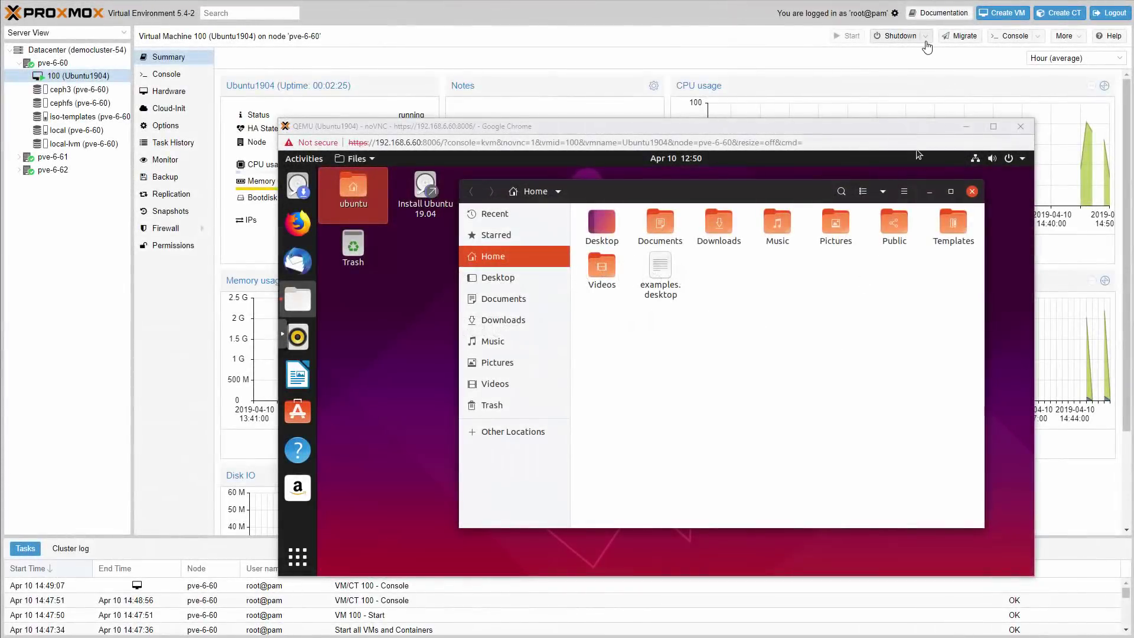
{"action": "left_click", "coordinate": [926, 39]}
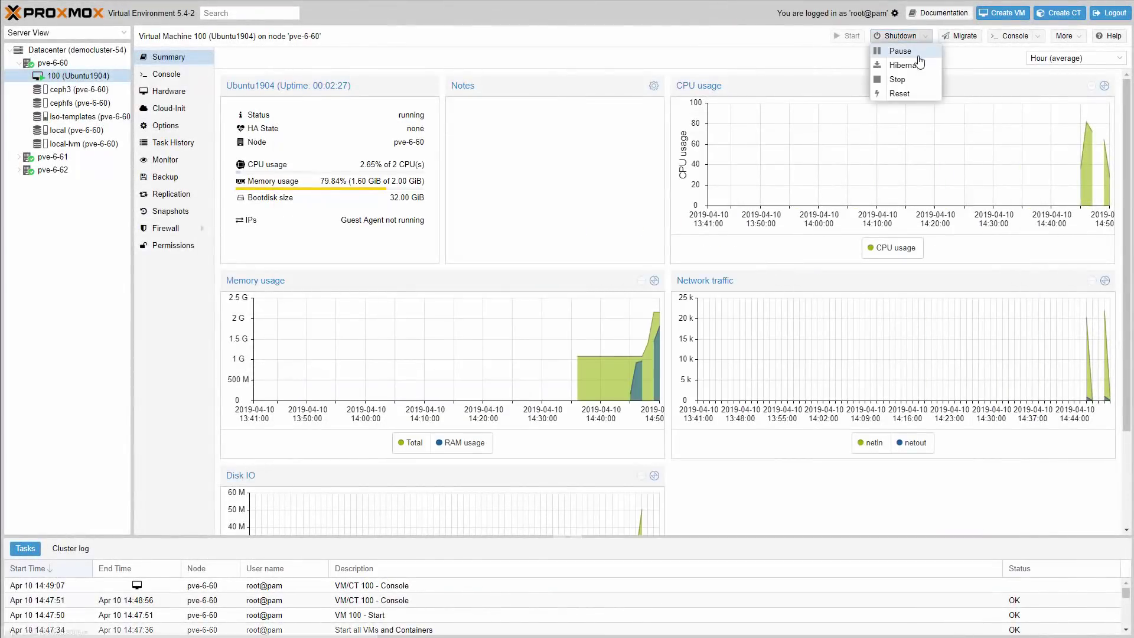
{"action": "left_click", "coordinate": [919, 69]}
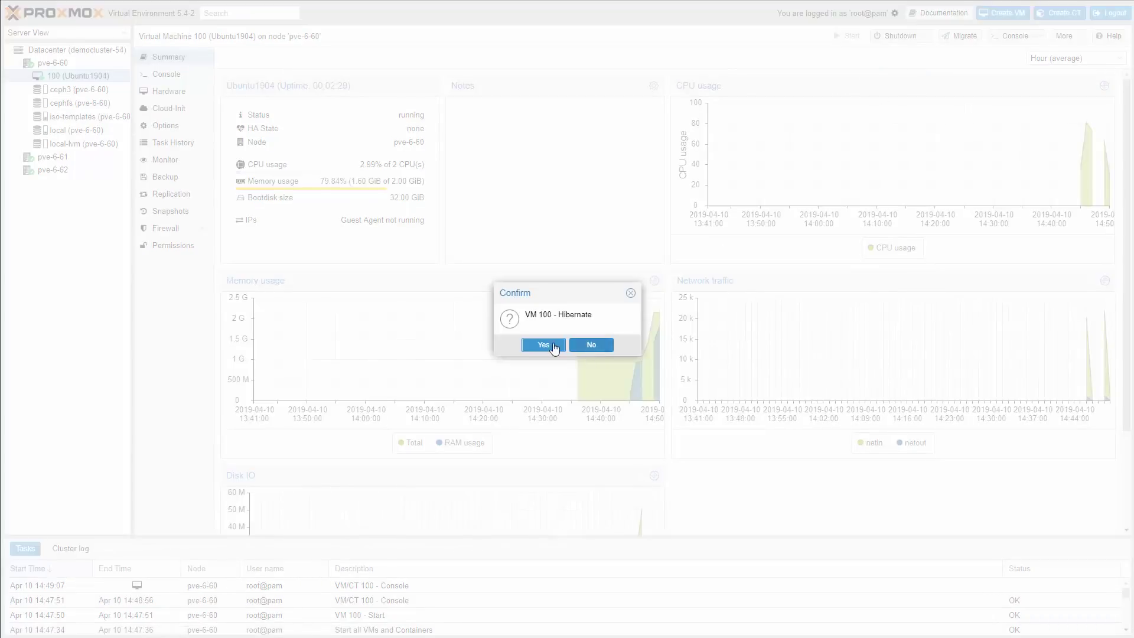
{"action": "left_click", "coordinate": [543, 345]}
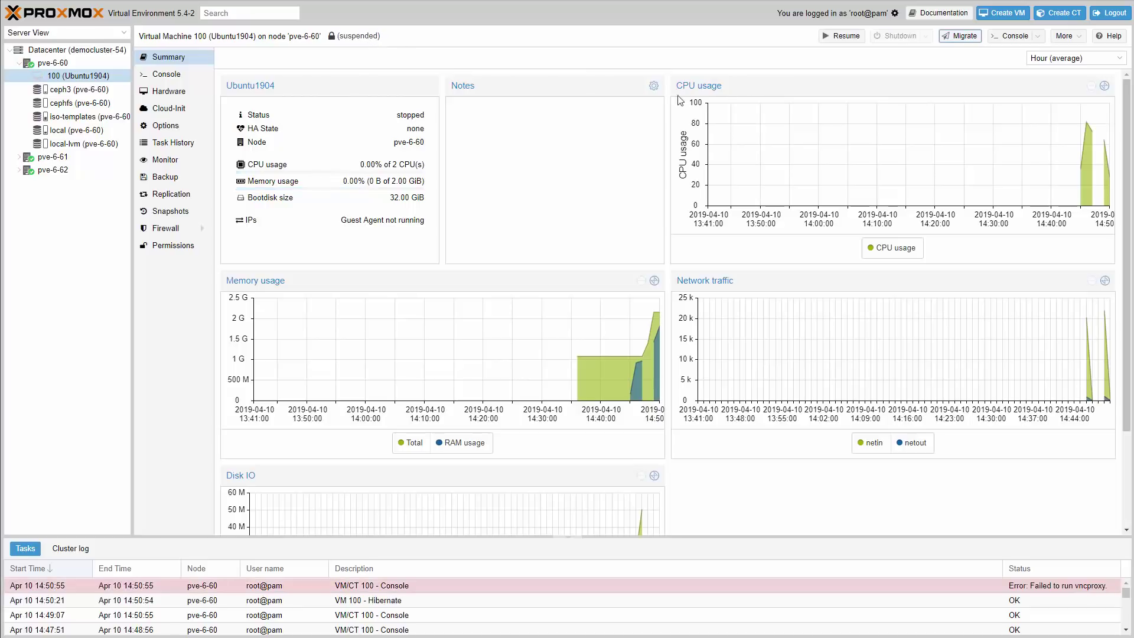
- Resume VM 100, check the Ubuntu desktop in its console, then close the console
{"action": "left_click", "coordinate": [839, 36]}
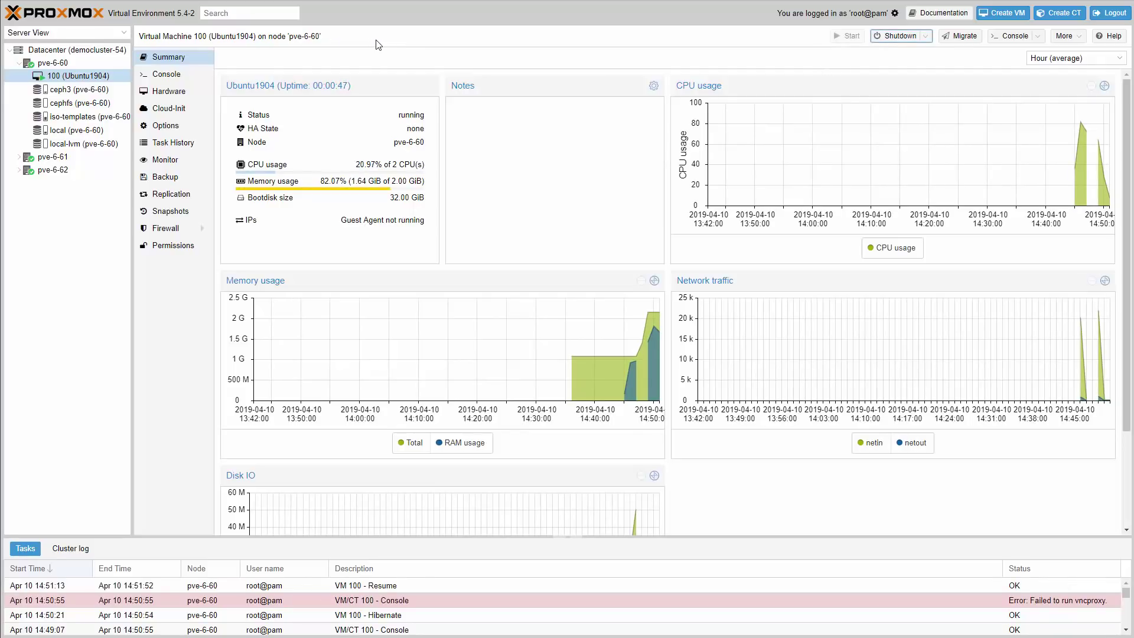
{"action": "left_click", "coordinate": [1011, 36]}
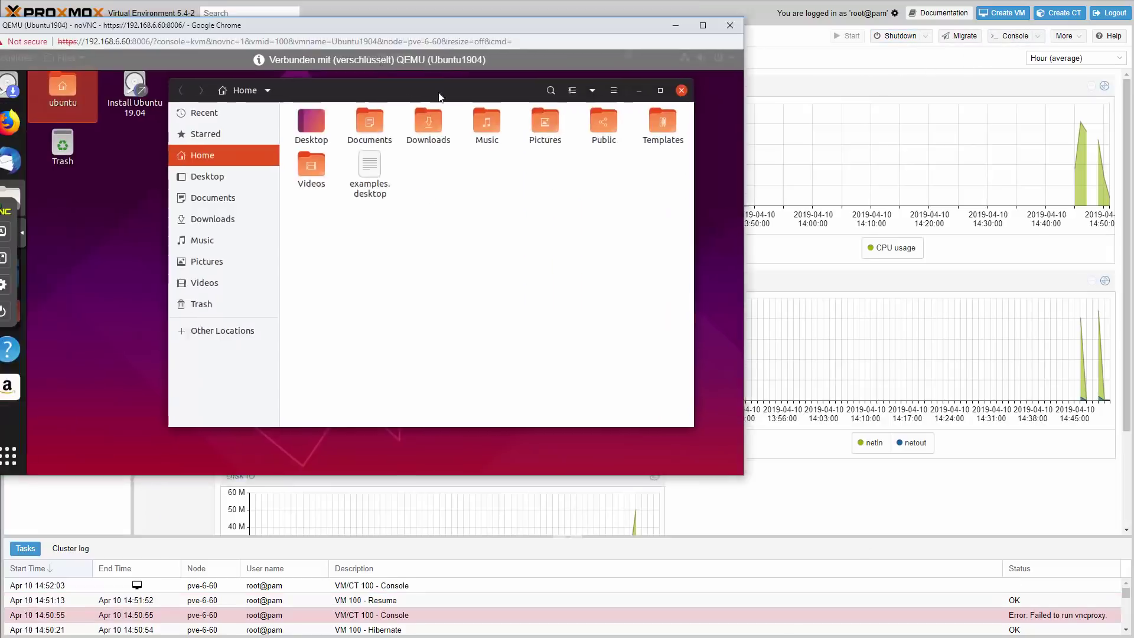
{"action": "left_click_drag", "start_coordinate": [317, 11], "coordinate": [534, 112]}
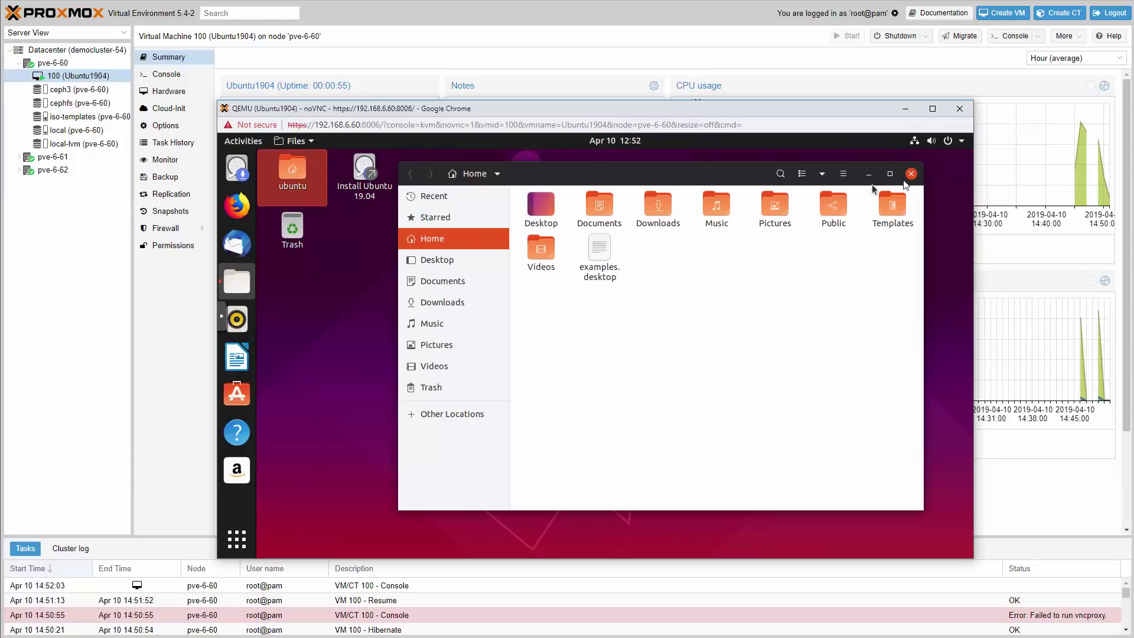
{"action": "left_click", "coordinate": [912, 173]}
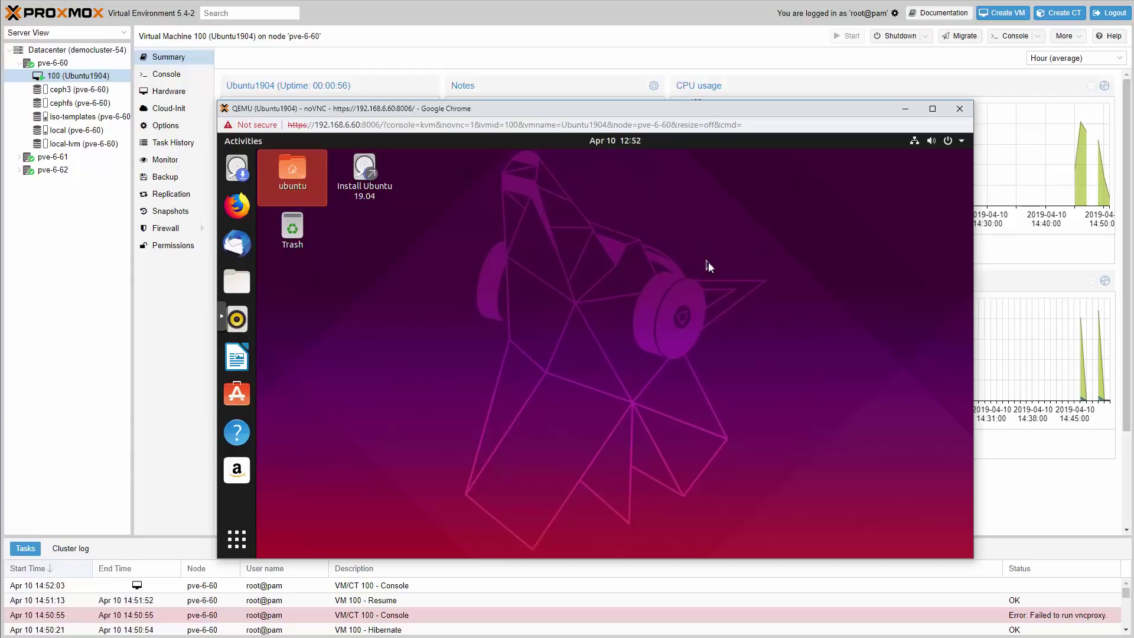
{"action": "left_click", "coordinate": [955, 111]}
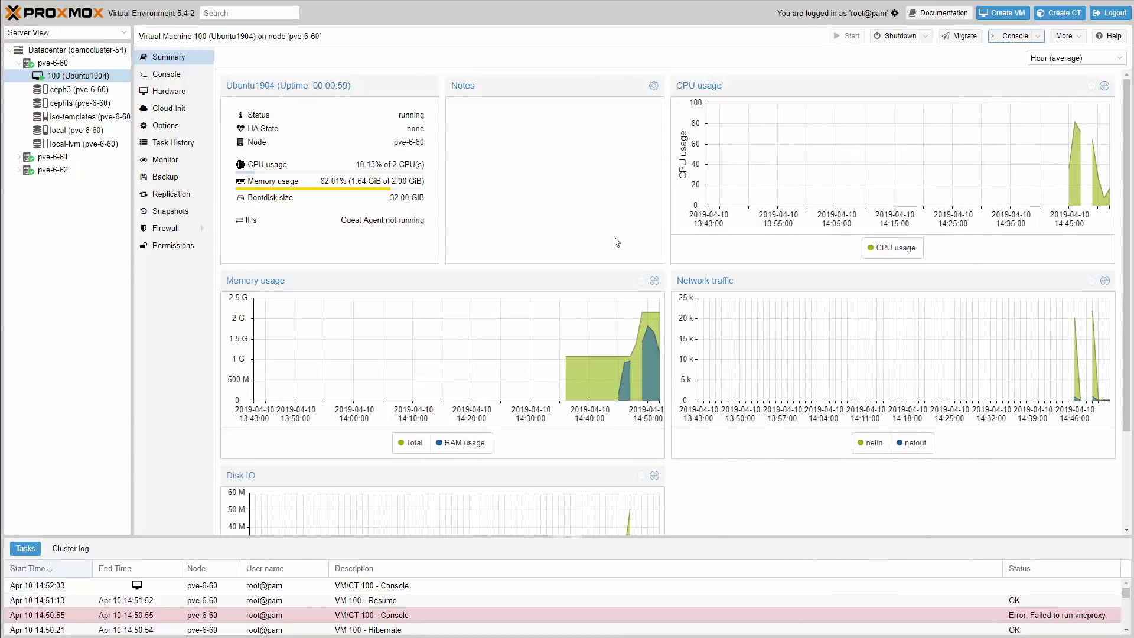